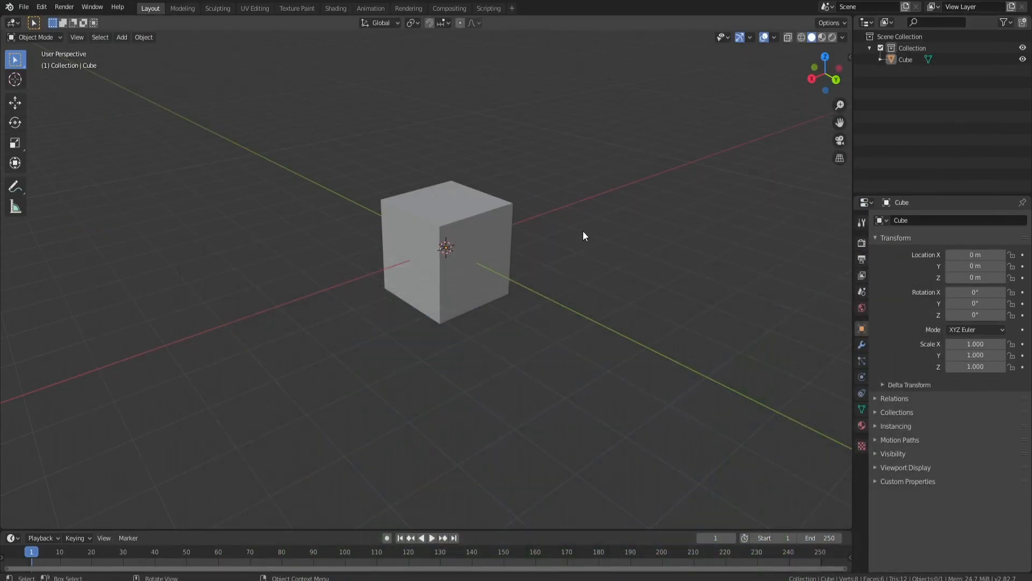
pyautogui.moveTo(543, 152); pyautogui.dragTo(541, 311, button='middle')
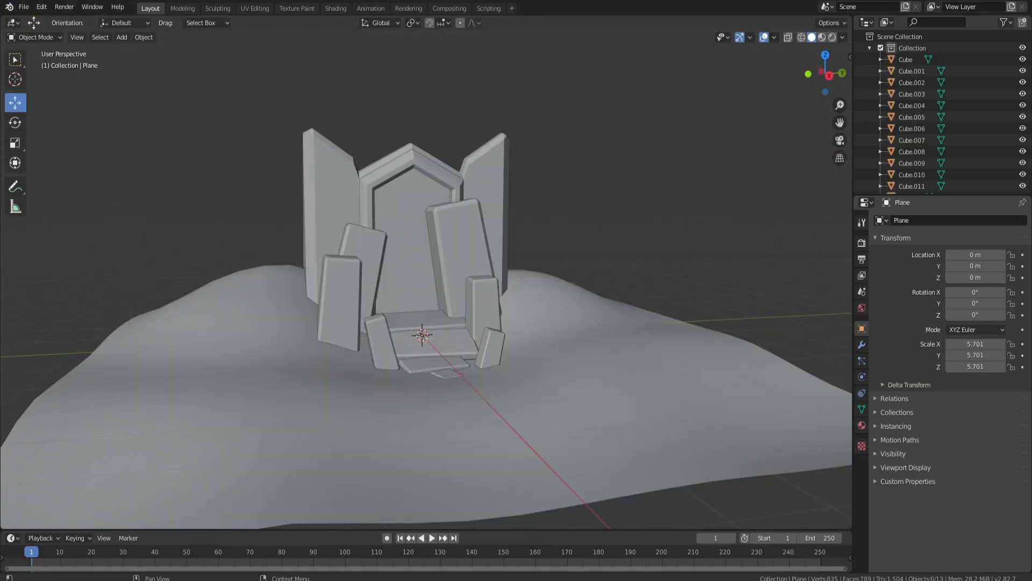
pyautogui.moveTo(479, 189); pyautogui.dragTo(456, 327, button='middle')
pyautogui.moveTo(547, 311); pyautogui.dragTo(360, 315, button='middle')
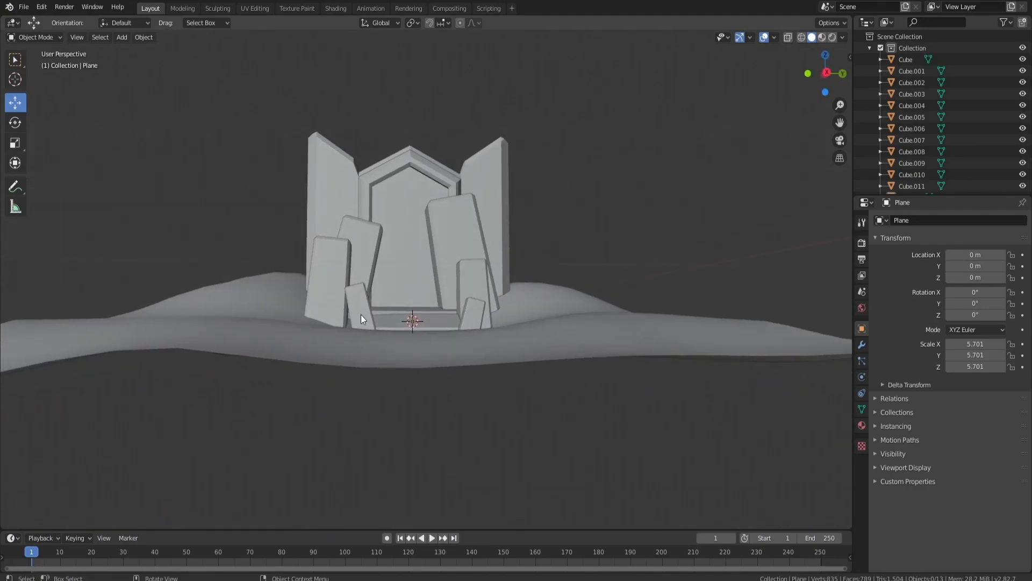
pyautogui.moveTo(515, 213); pyautogui.dragTo(513, 239, button='middle')
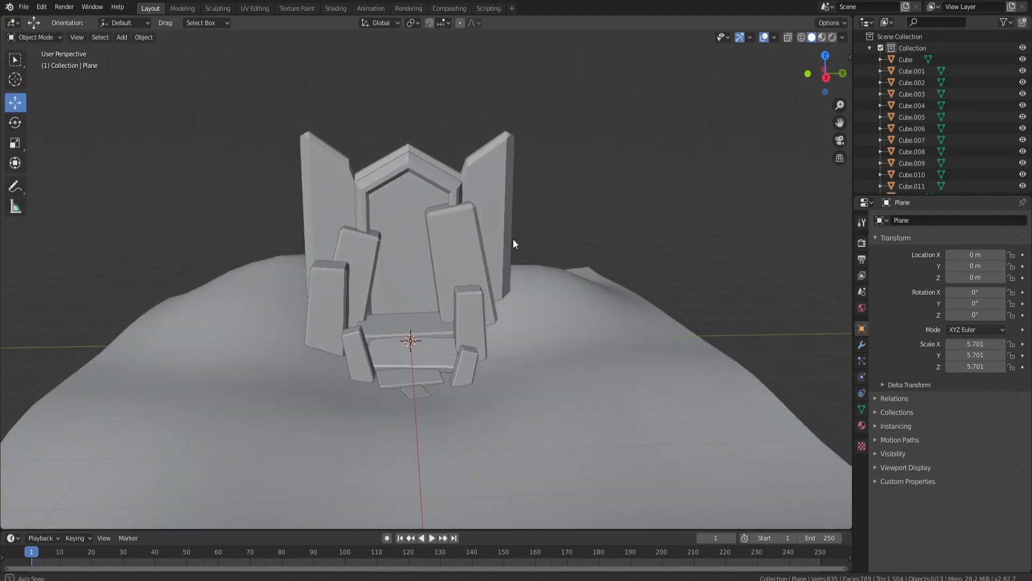
pyautogui.moveTo(560, 212); pyautogui.dragTo(516, 278, button='middle')
# Step: Add a plane at the origin as flat ground and scale it uniformly to 7.315
pyautogui.scroll(-3, 543, 284)
pyautogui.hotkey('shift', 'a')
pyautogui.moveTo(533, 272)
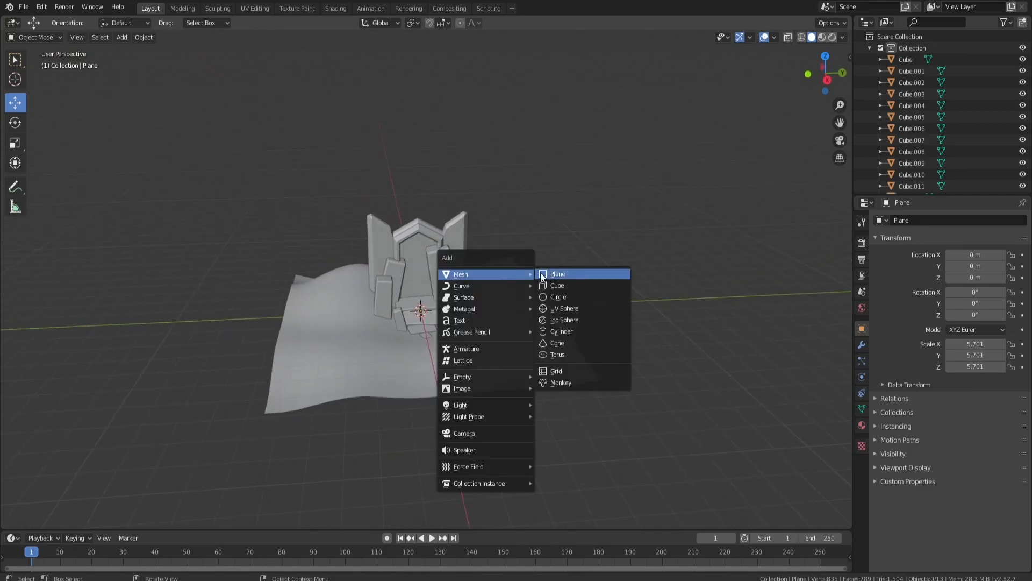
pyautogui.click(597, 273)
pyautogui.press('s')
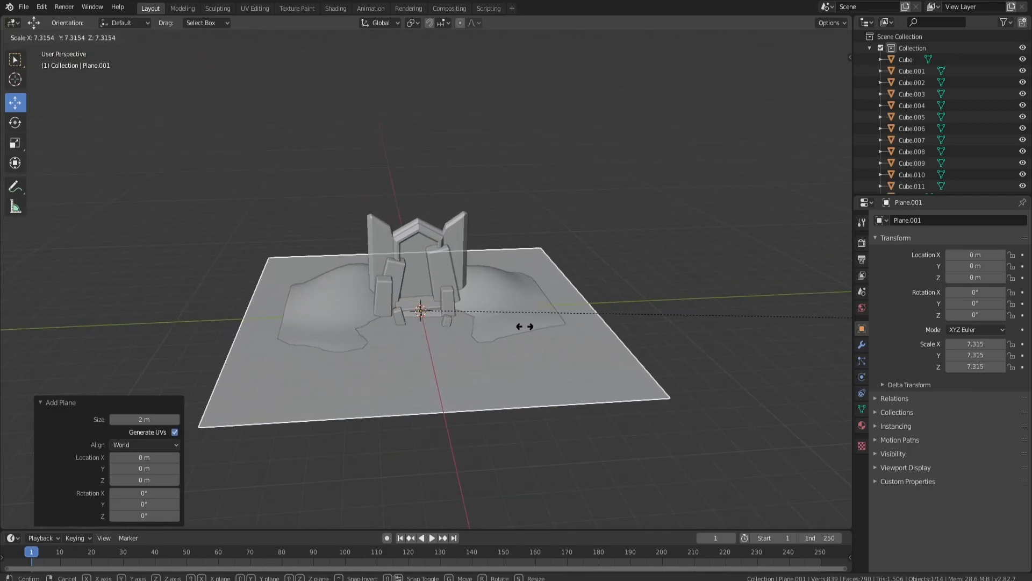
pyautogui.click(573, 334)
# Step: Edit the hilly terrain mesh and lower selected vertices along its side with proportional editing
pyautogui.moveTo(569, 304); pyautogui.dragTo(607, 296, button='middle')
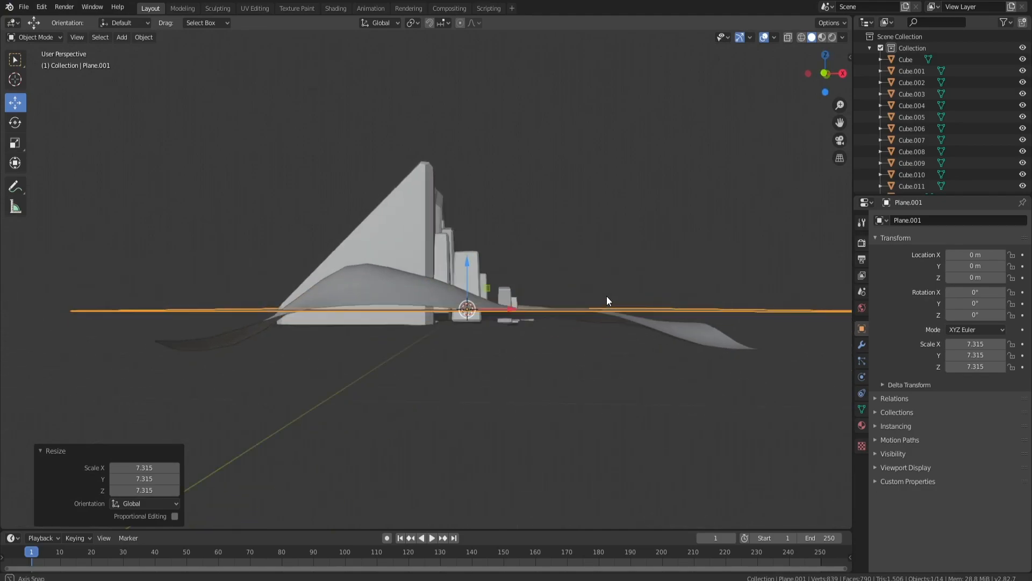
pyautogui.moveTo(421, 287); pyautogui.dragTo(421, 324, button='middle')
pyautogui.click(421, 325)
pyautogui.press('Tab')
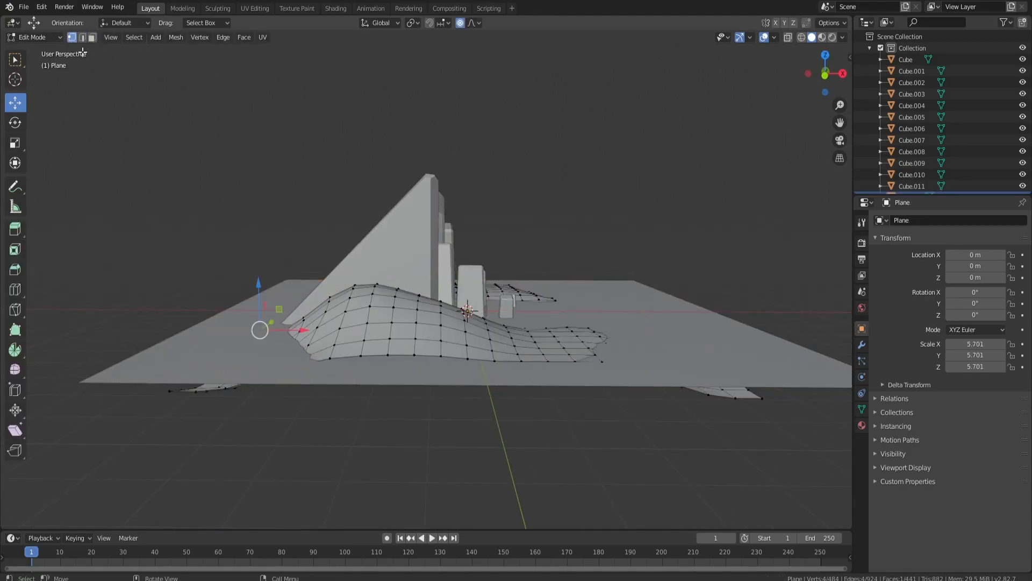
pyautogui.moveTo(415, 353); pyautogui.dragTo(497, 332, button='middle')
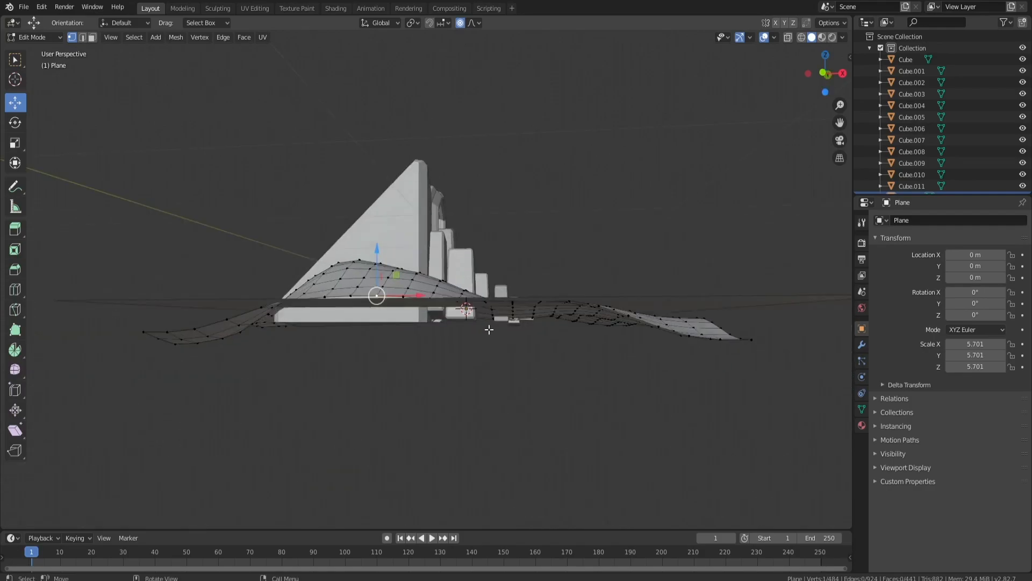
pyautogui.moveTo(372, 252); pyautogui.dragTo(378, 264)
pyautogui.moveTo(530, 226); pyautogui.dragTo(450, 283, button='middle')
pyautogui.click(435, 351)
pyautogui.moveTo(430, 315); pyautogui.dragTo(432, 321)
# Step: Raise vertices along the terrain's outer side edge with proportional editing and return to Object Mode
pyautogui.moveTo(505, 344); pyautogui.dragTo(482, 392, button='middle')
pyautogui.click(452, 404)
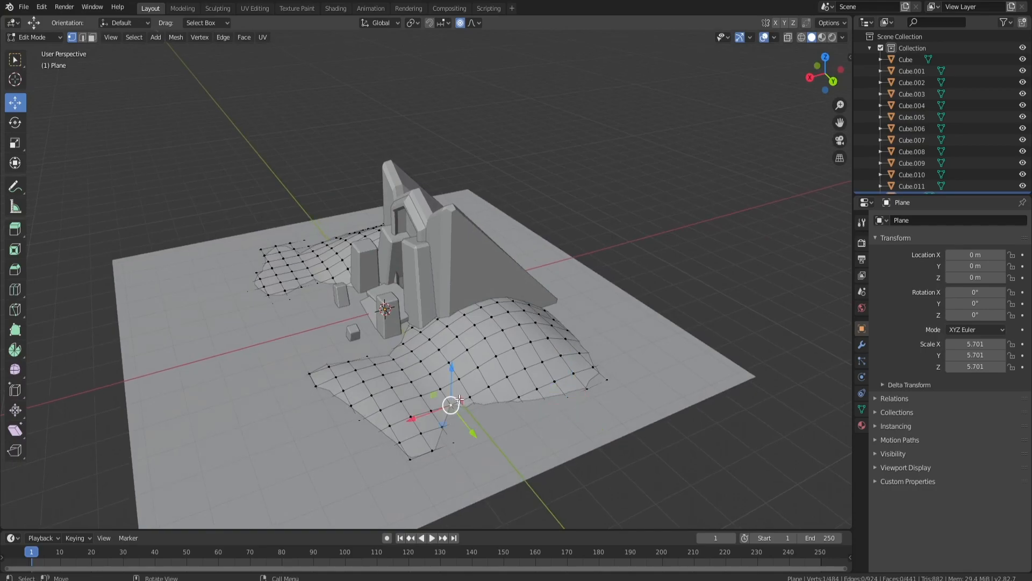
pyautogui.moveTo(451, 388); pyautogui.dragTo(451, 382)
pyautogui.click(432, 450)
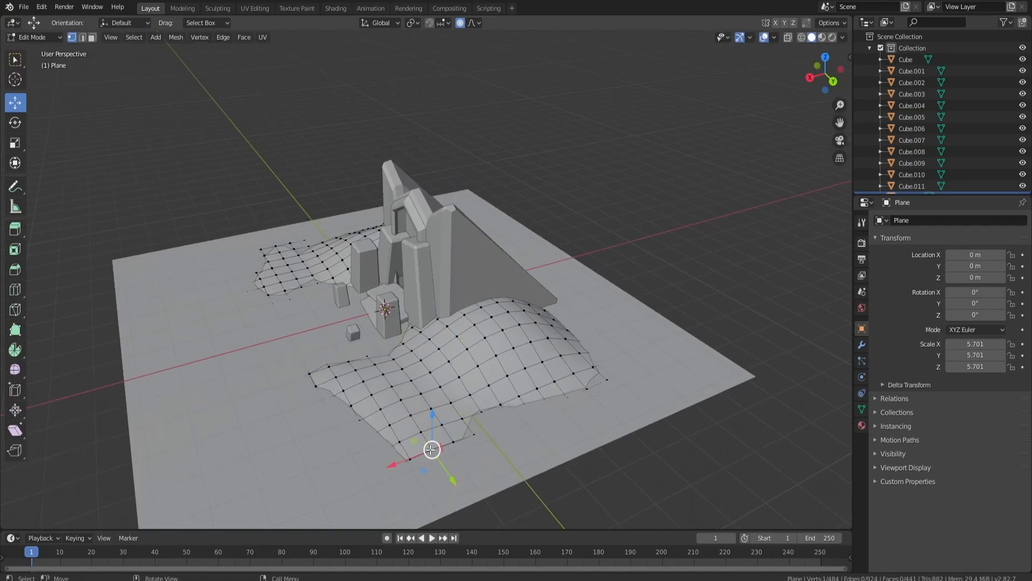
pyautogui.scroll(7, 431, 450)
pyautogui.moveTo(432, 450); pyautogui.dragTo(432, 431)
pyautogui.press('Tab')
# Step: Adjust the flat ground plane's height along Z by -0.000056 m
pyautogui.moveTo(531, 378); pyautogui.dragTo(634, 354, button='middle')
pyautogui.click(697, 372)
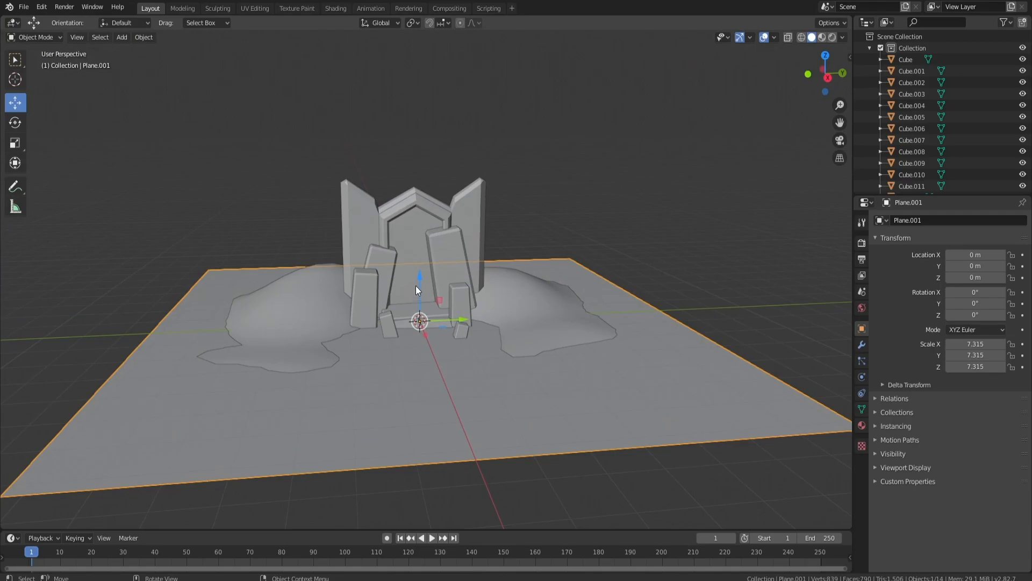
pyautogui.press('g')
pyautogui.press('z')
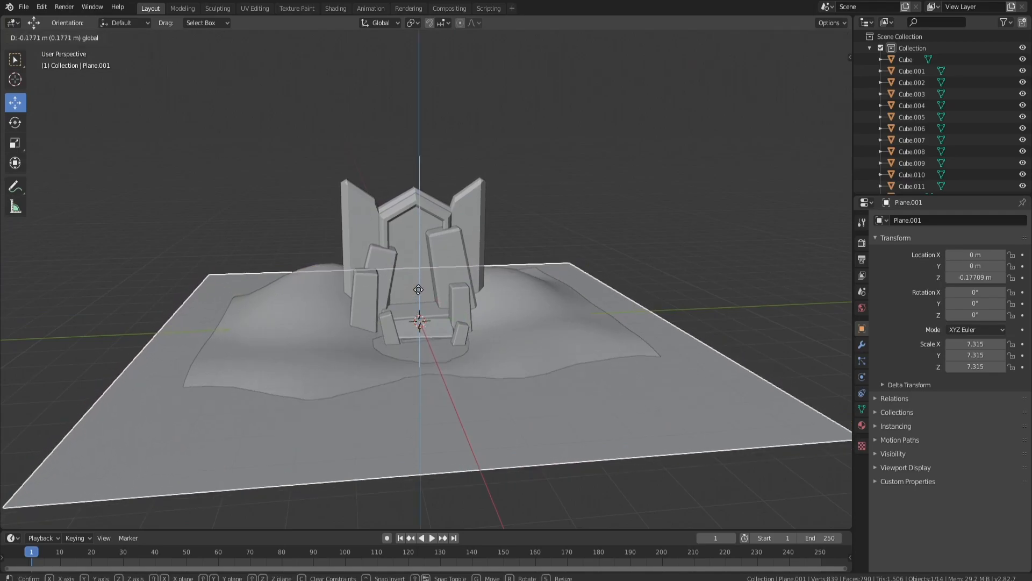
pyautogui.click(421, 283)
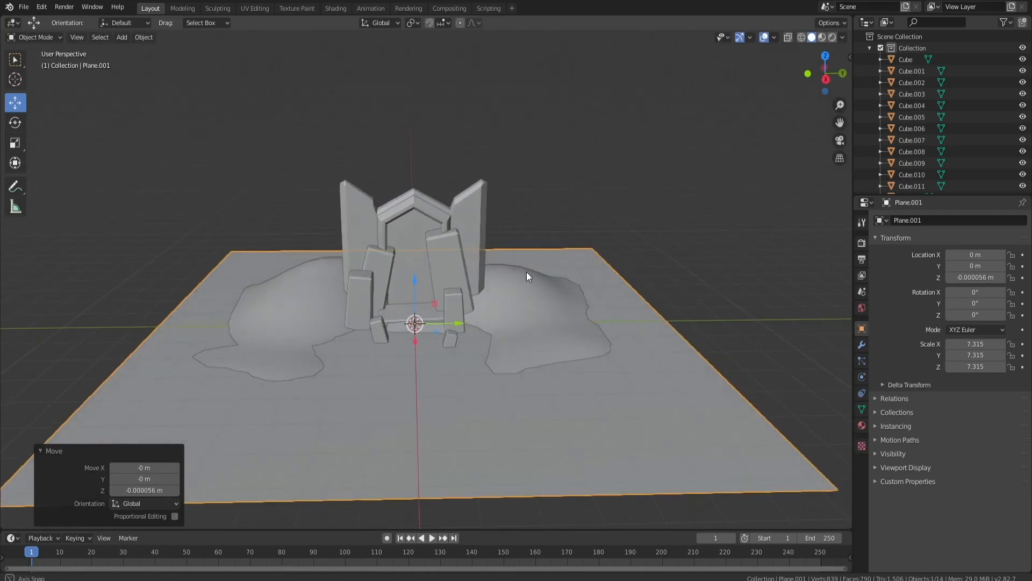
# Step: Delete the two lowest step slabs hidden beneath the ground plane
pyautogui.moveTo(530, 271); pyautogui.dragTo(479, 310, button='middle')
pyautogui.scroll(5, 399, 350)
pyautogui.moveTo(389, 354); pyautogui.dragTo(412, 340, button='middle')
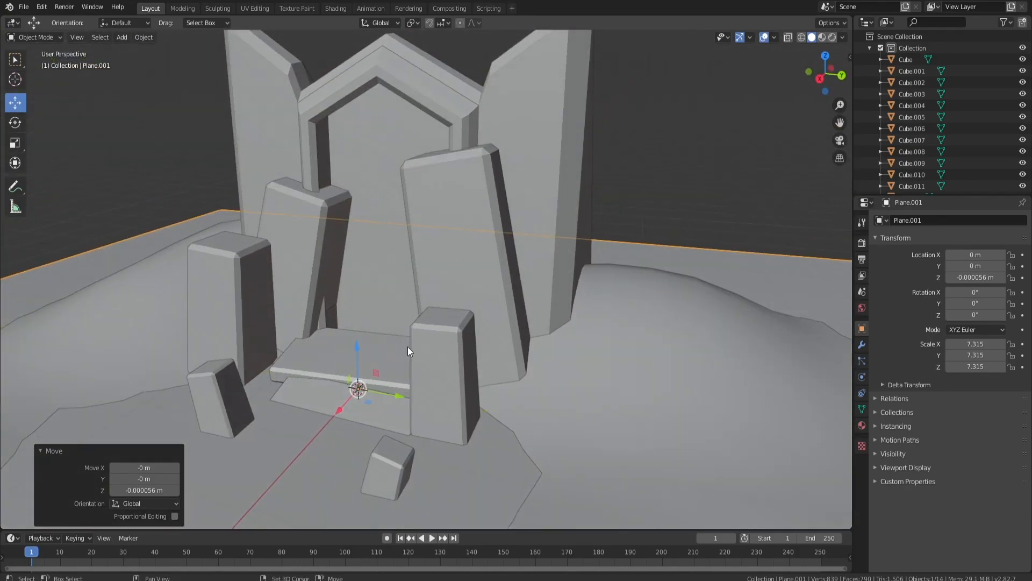
pyautogui.scroll(-4, 470, 267)
pyautogui.moveTo(470, 267); pyautogui.dragTo(467, 263, button='middle')
pyautogui.click(402, 227)
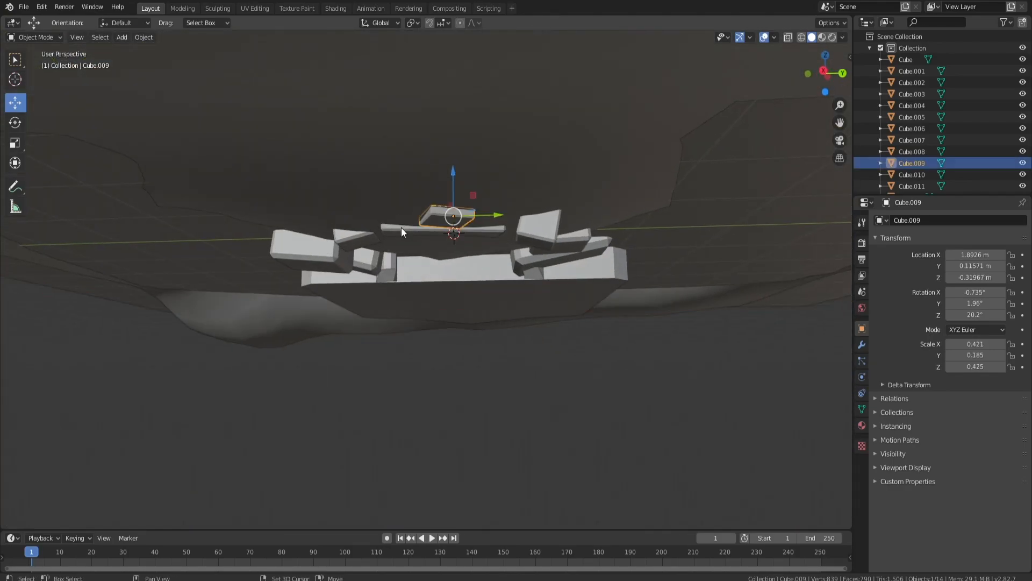
pyautogui.keyDown('shift'); pyautogui.click(436, 227); pyautogui.keyUp('shift')
pyautogui.moveTo(436, 227); pyautogui.dragTo(472, 267, button='middle')
pyautogui.press('Delete')
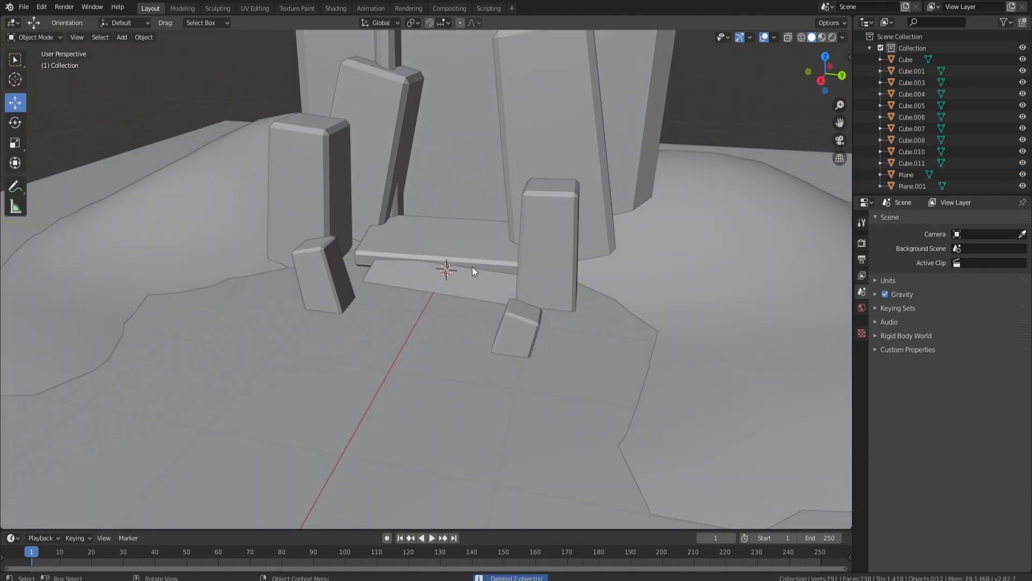
# Step: Add a cube, resize it and move it back and up into the archway opening
pyautogui.scroll(-4, 472, 267)
pyautogui.moveTo(546, 227); pyautogui.dragTo(583, 198, button='middle')
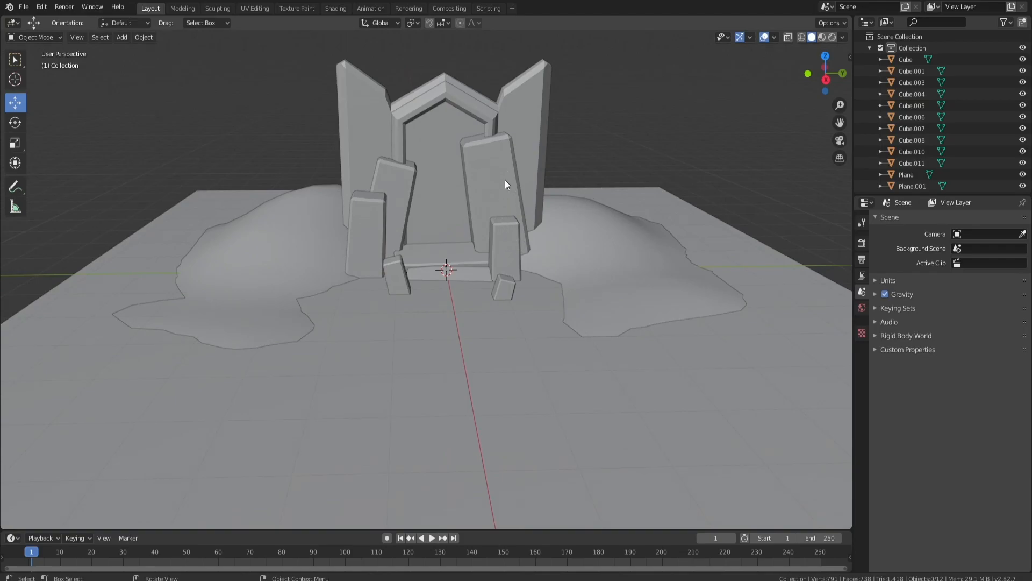
pyautogui.click(439, 134)
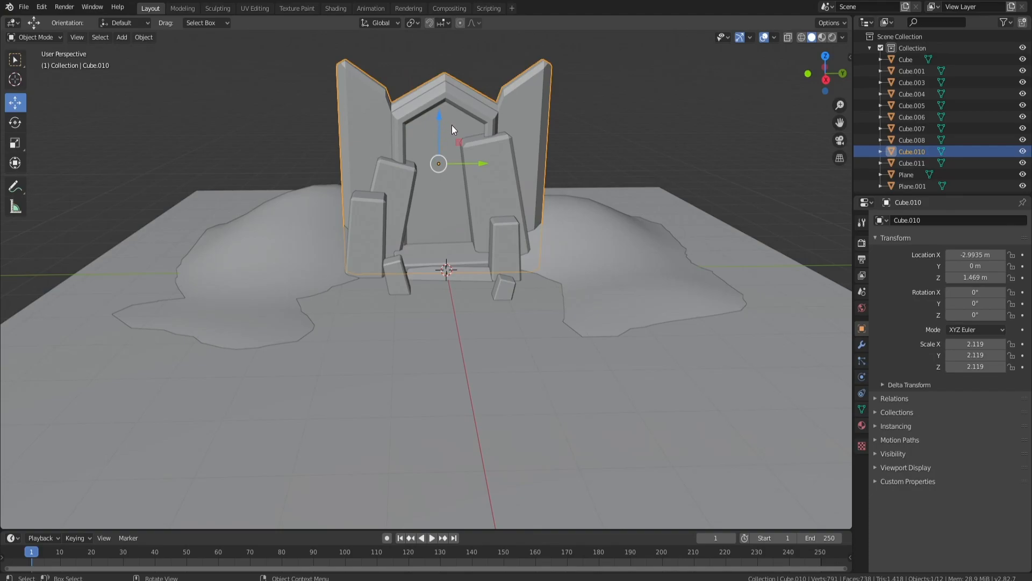
pyautogui.moveTo(470, 122); pyautogui.dragTo(447, 133, button='middle')
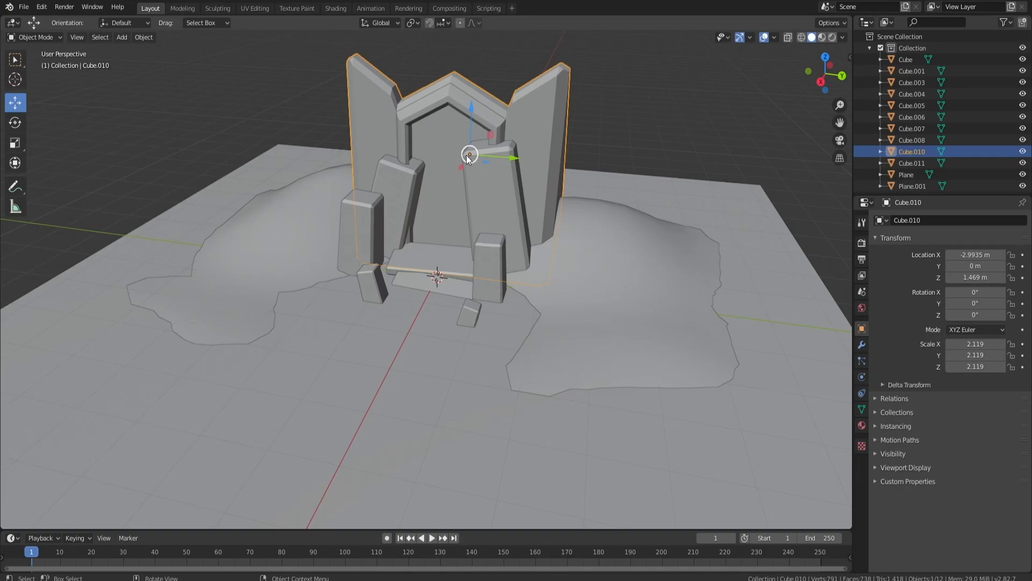
pyautogui.hotkey('shift', 'a')
pyautogui.click(505, 166)
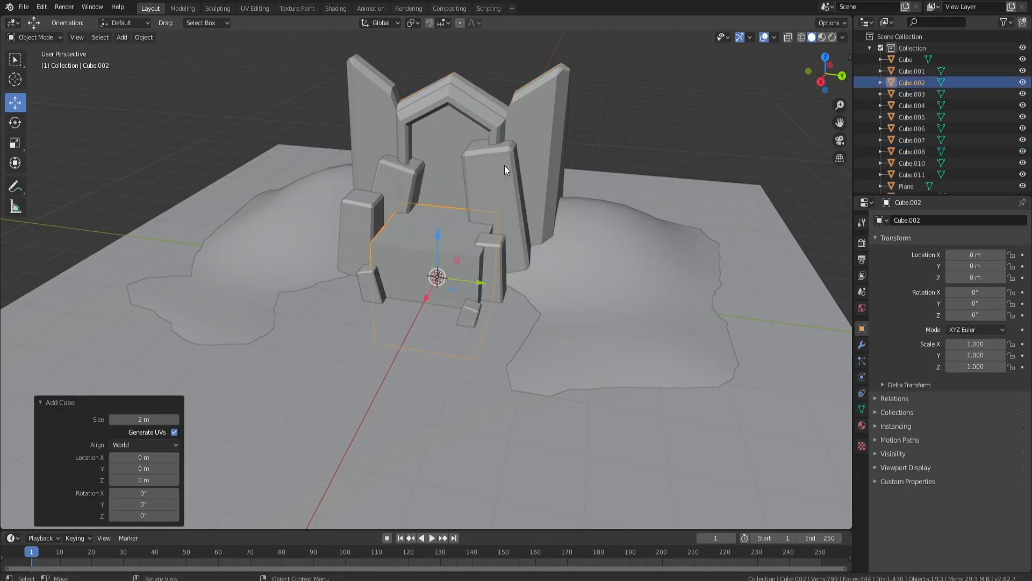
pyautogui.press('s')
pyautogui.click(548, 231)
pyautogui.moveTo(425, 297); pyautogui.dragTo(443, 265)
pyautogui.moveTo(453, 147); pyautogui.dragTo(453, 123)
# Step: Scale the archway cube to 0.876 overall and thin it to 0.267 along X as a door slab
pyautogui.click(439, 232)
pyautogui.press('s')
pyautogui.click(528, 167)
pyautogui.moveTo(445, 144); pyautogui.dragTo(708, 130, button='middle')
pyautogui.press('s')
pyautogui.click(633, 159)
pyautogui.hotkey('ctrl', 'z')
pyautogui.press('s')
pyautogui.press('x')
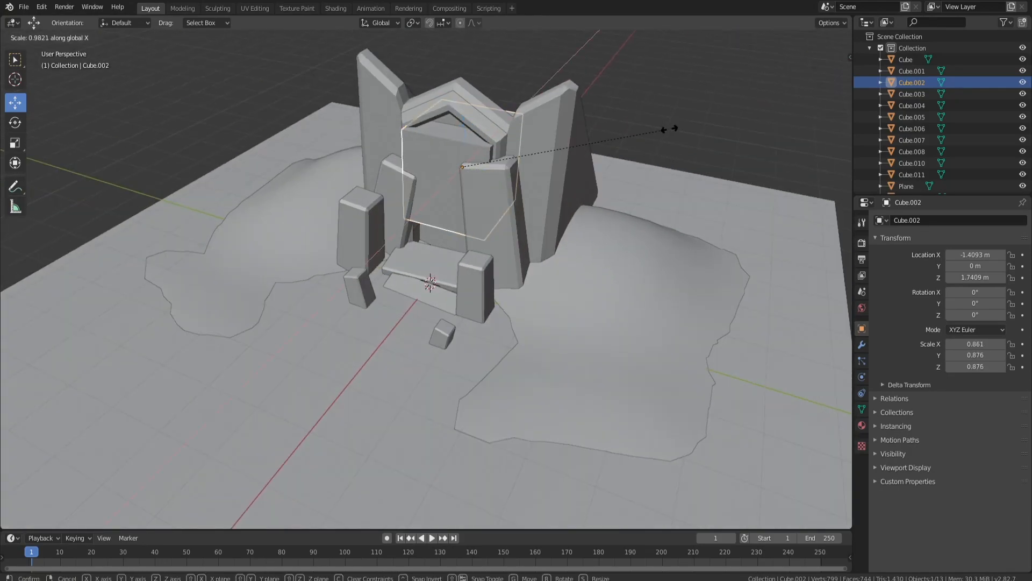
pyautogui.click(527, 155)
# Step: Move the door slab forward along X to -1.0876 m inside the archway
pyautogui.moveTo(528, 151); pyautogui.dragTo(457, 182, button='middle')
pyautogui.moveTo(440, 189); pyautogui.dragTo(430, 197)
pyautogui.moveTo(497, 213); pyautogui.dragTo(458, 192, button='middle')
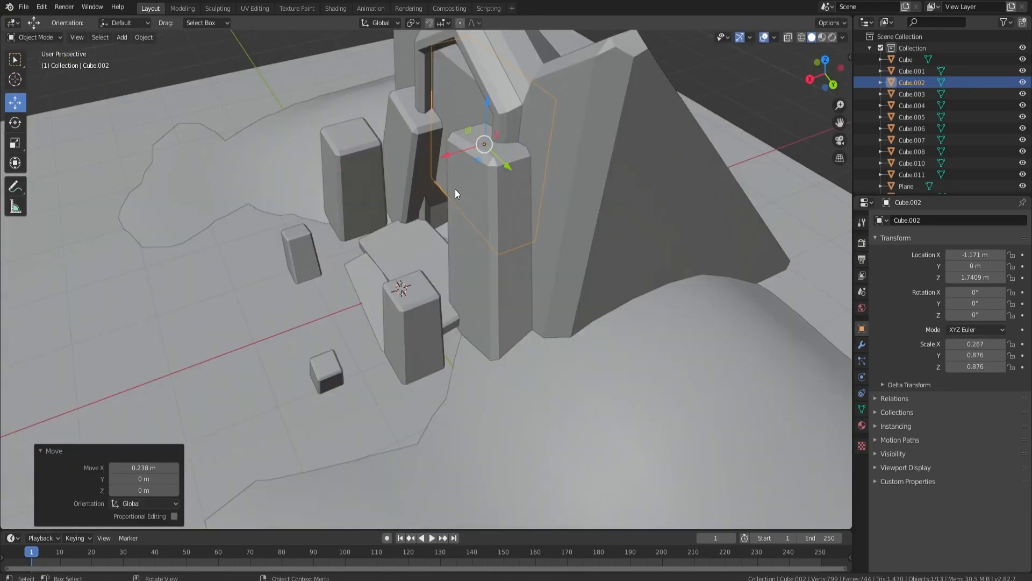
pyautogui.moveTo(447, 152); pyautogui.dragTo(438, 151)
pyautogui.moveTo(437, 150); pyautogui.dragTo(480, 233, button='middle')
# Step: Extend the door slab's bottom face downward by 0.685 m to reach the steps
pyautogui.press('Tab')
pyautogui.scroll(2, 465, 149)
pyautogui.click(473, 312)
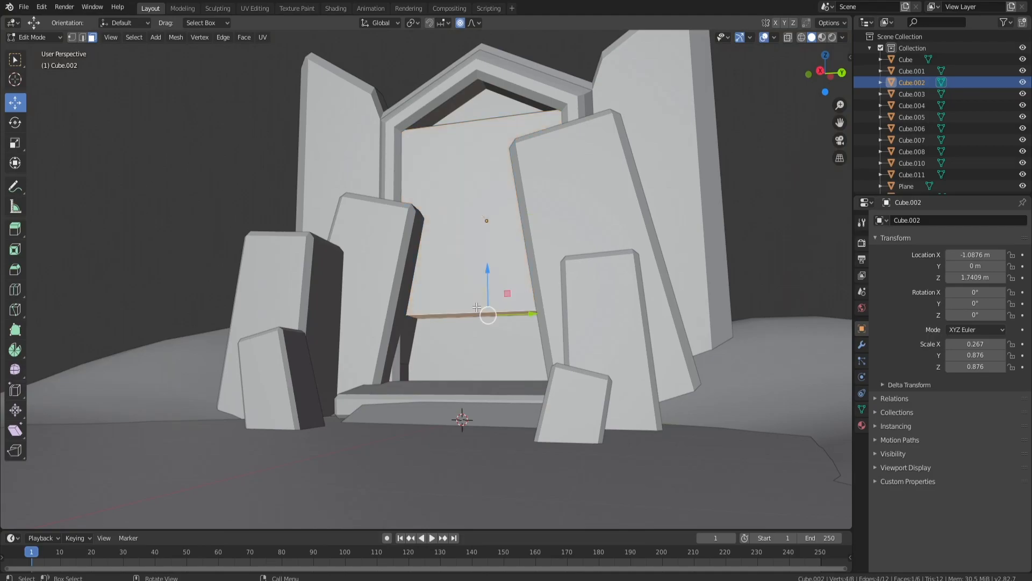
pyautogui.moveTo(490, 274); pyautogui.dragTo(488, 341)
pyautogui.moveTo(488, 340); pyautogui.dragTo(490, 401, button='middle')
# Step: Cut a centred vertical edge loop in the door slab and raise its top middle edge to a peak, without proportional editing
pyautogui.hotkey('ctrl', 'r')
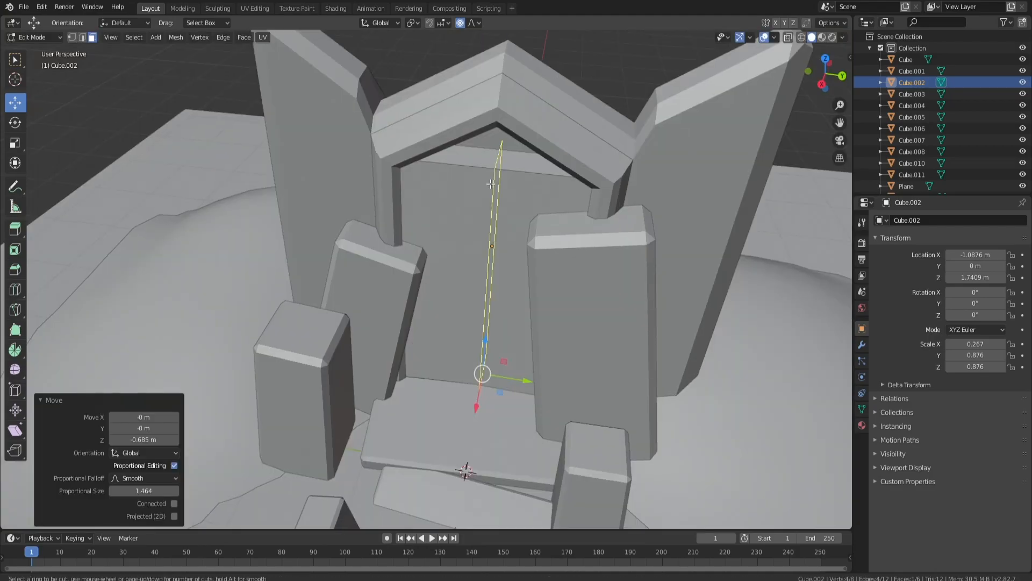
pyautogui.click(490, 184)
pyautogui.rightClick(490, 184)
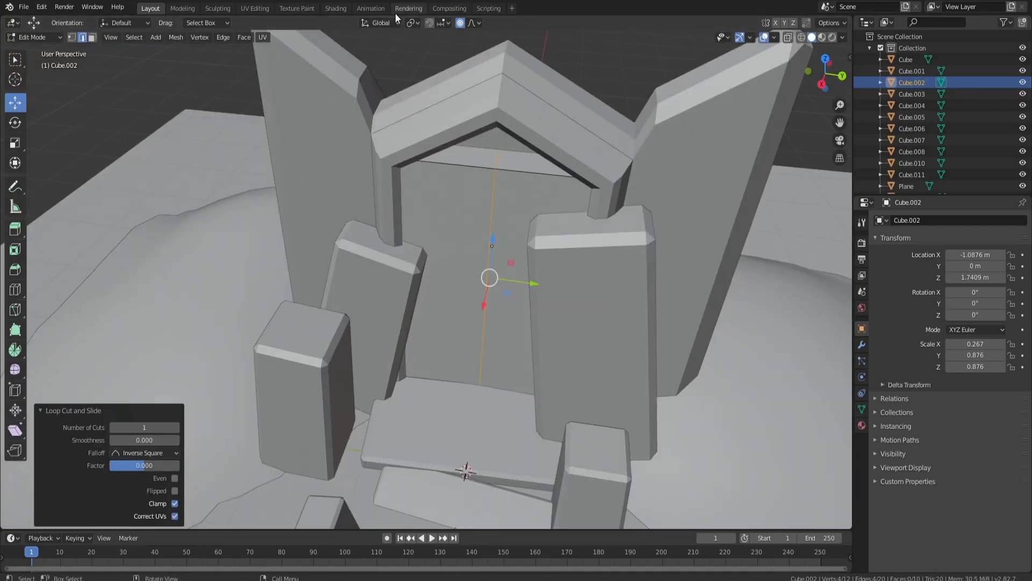
pyautogui.click(460, 23)
pyautogui.click(500, 158)
pyautogui.moveTo(500, 140); pyautogui.dragTo(506, 92)
pyautogui.press('Tab')
pyautogui.scroll(-1, 505, 194)
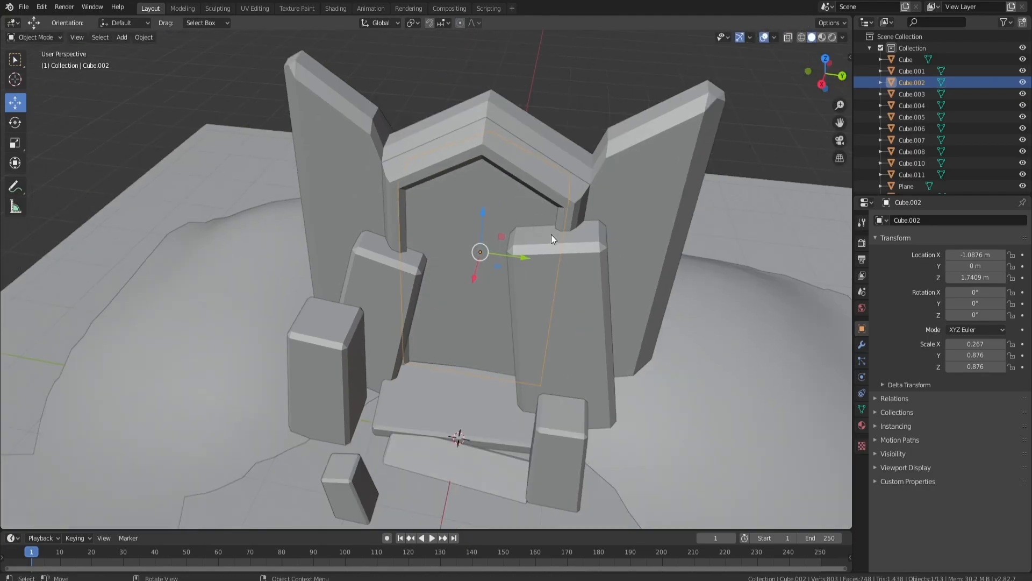
# Step: Raise the door slab's top middle edge slightly further to fill the arch's peak
pyautogui.moveTo(550, 241); pyautogui.dragTo(563, 189, button='middle')
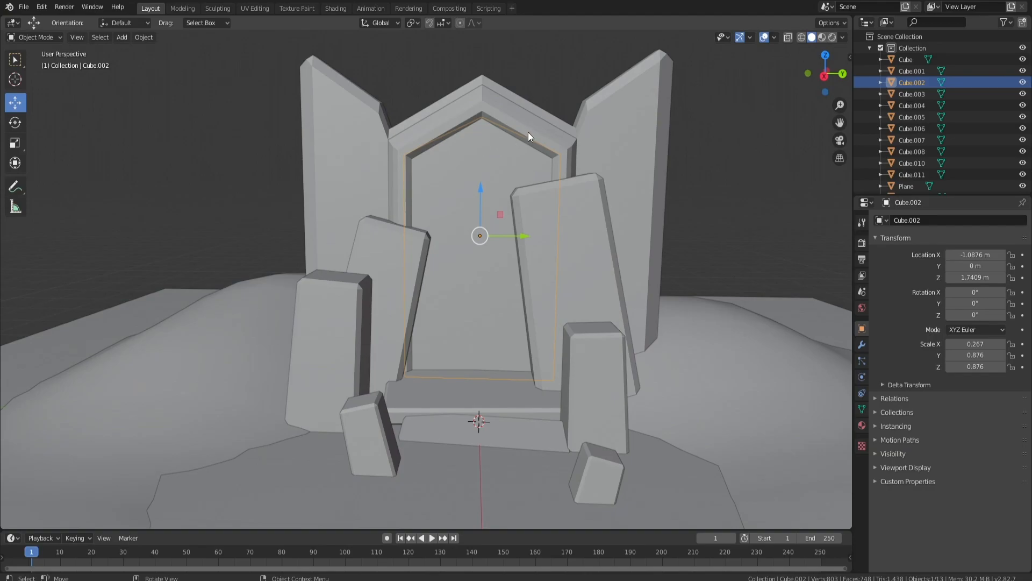
pyautogui.moveTo(504, 134); pyautogui.dragTo(525, 130, button='middle')
pyautogui.press('Tab')
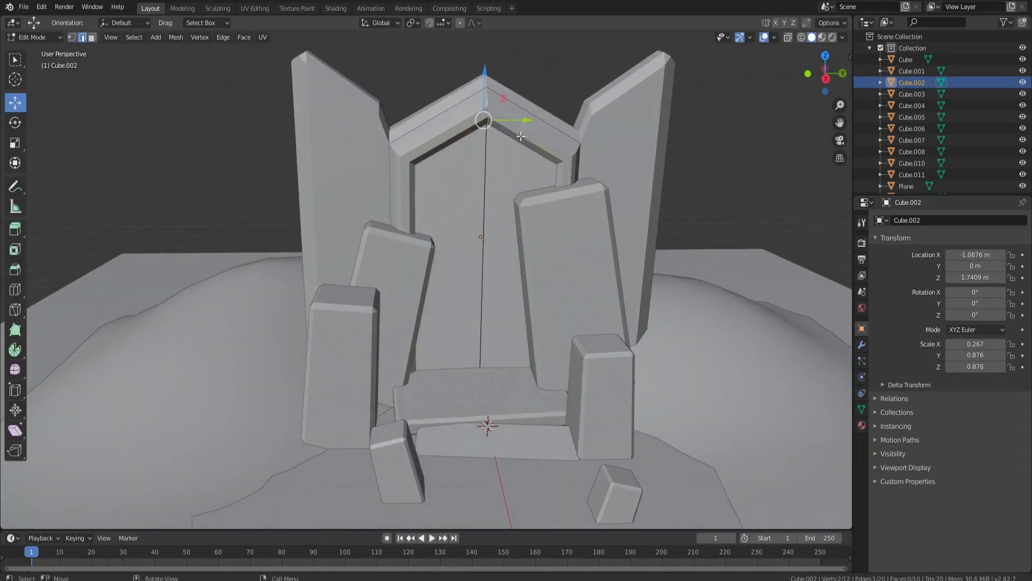
pyautogui.moveTo(487, 87); pyautogui.dragTo(486, 79)
pyautogui.press('Tab')
# Step: Open the list of available modifiers for the door slab
pyautogui.moveTo(536, 98); pyautogui.dragTo(536, 94, button='middle')
pyautogui.scroll(-8, 539, 97)
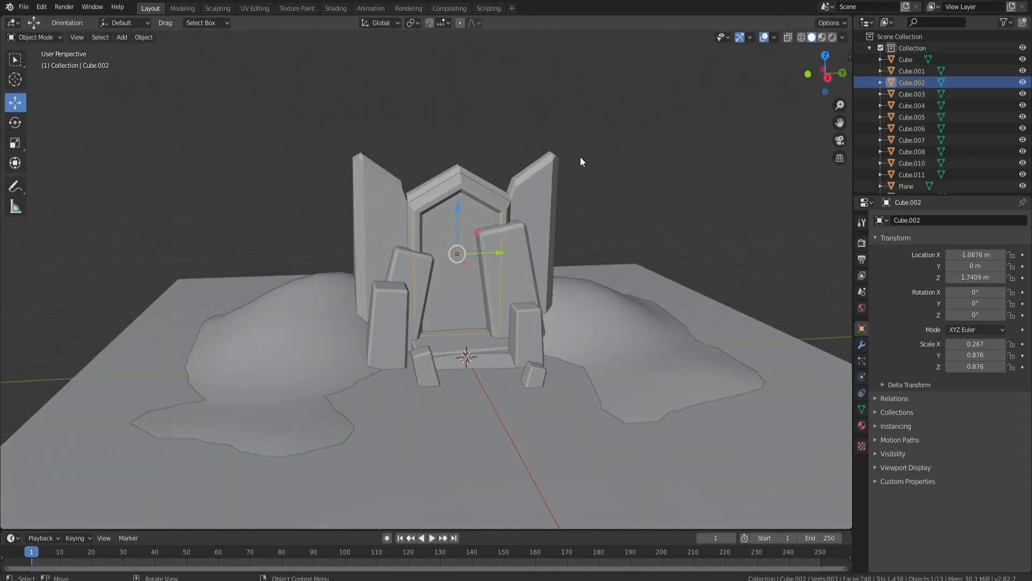
pyautogui.moveTo(592, 175); pyautogui.dragTo(282, 310, button='middle')
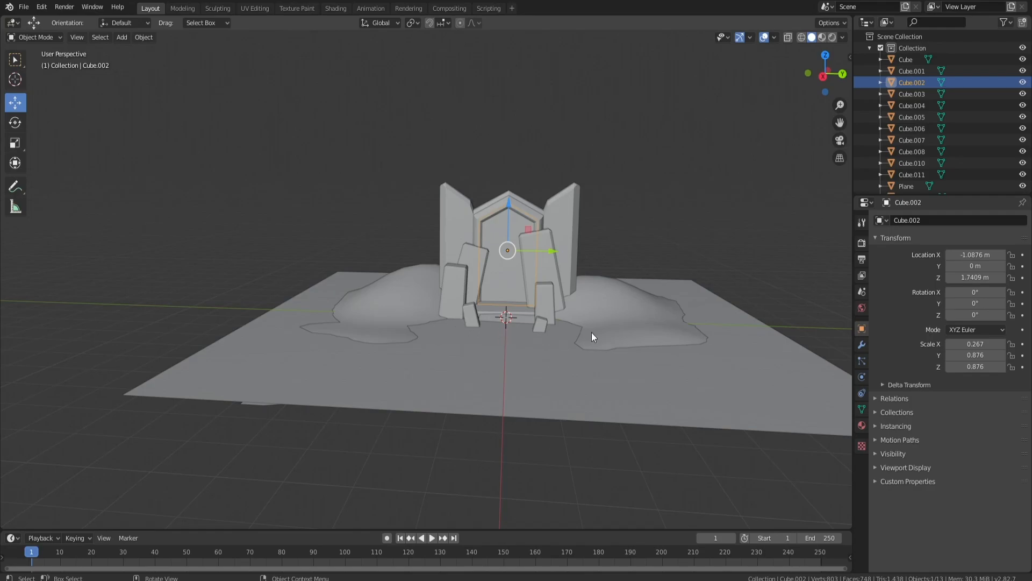
pyautogui.click(862, 344)
pyautogui.click(912, 221)
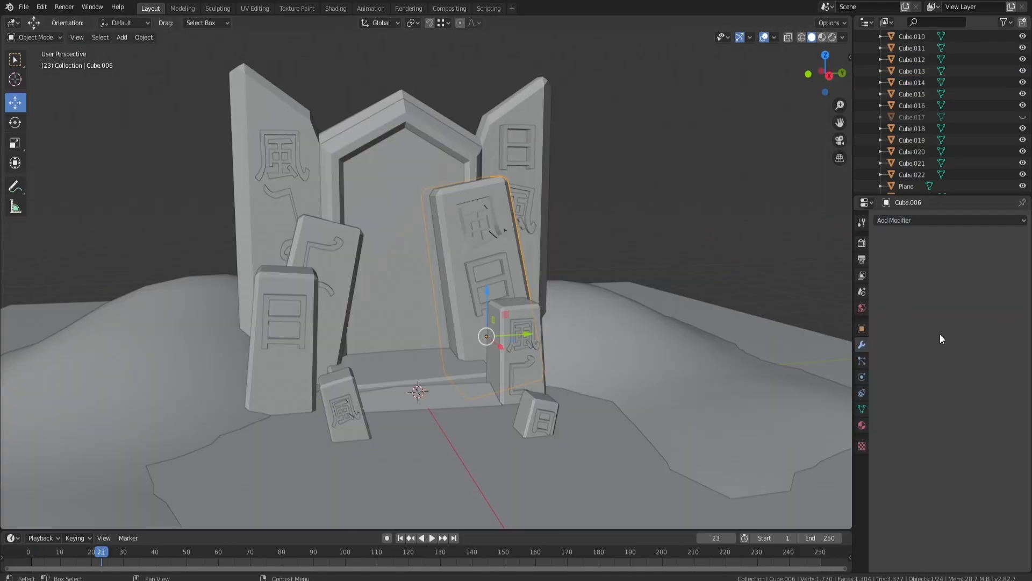
# Step: Add a Boolean modifier to the tall tilted stone pillar carrying the symbols
pyautogui.moveTo(549, 277); pyautogui.dragTo(504, 274, button='middle')
pyautogui.scroll(3, 551, 244)
pyautogui.moveTo(551, 244); pyautogui.dragTo(541, 214, button='middle')
pyautogui.click(527, 308)
pyautogui.click(573, 355)
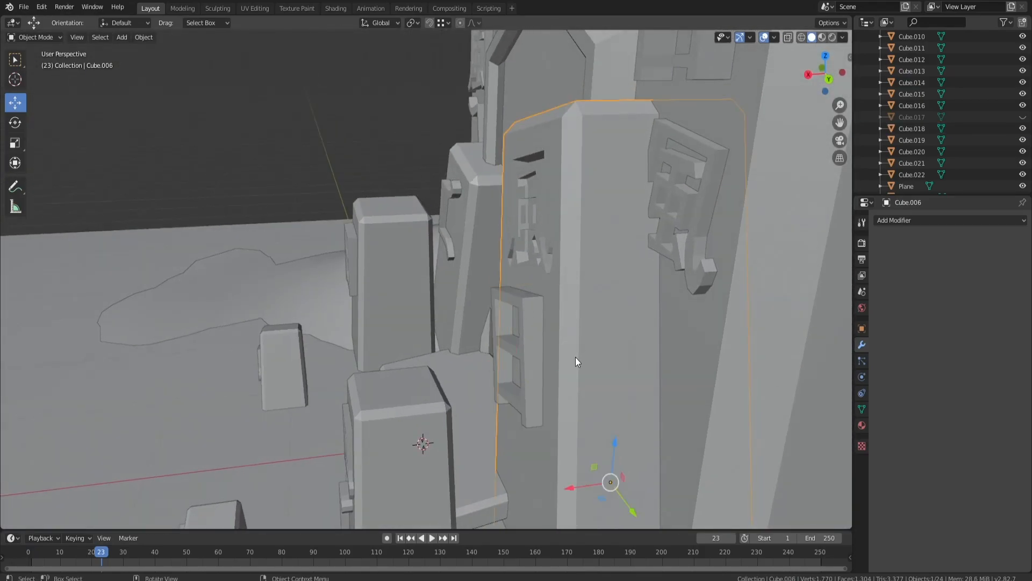
pyautogui.click(897, 220)
pyautogui.click(836, 270)
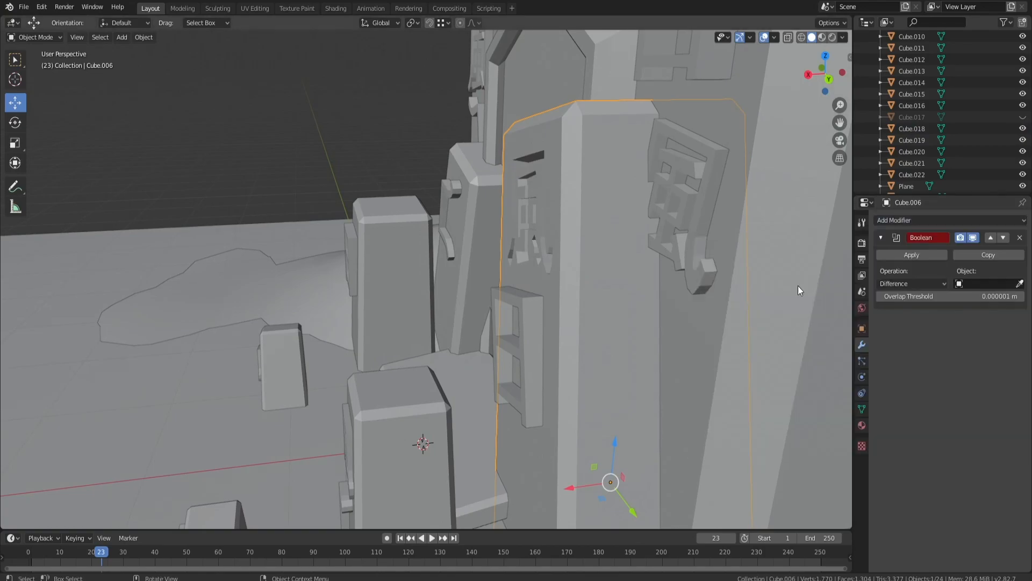
# Step: Set the pillar's lower symbol, Cube.018, as the Boolean modifier's Difference object and reselect the pillar
pyautogui.click(530, 308)
pyautogui.click(523, 300)
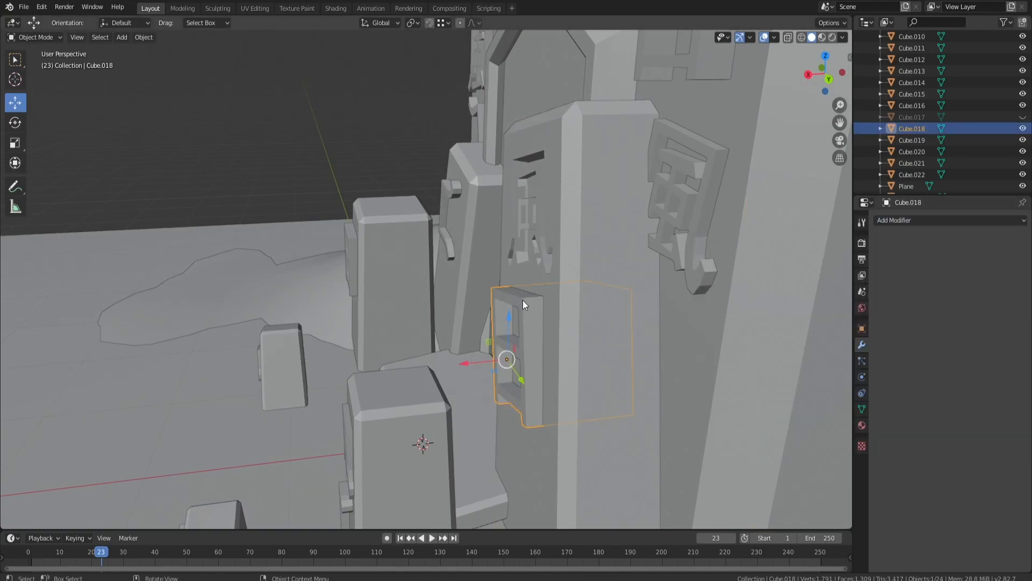
pyautogui.moveTo(530, 311); pyautogui.dragTo(590, 301, button='middle')
pyautogui.click(650, 284)
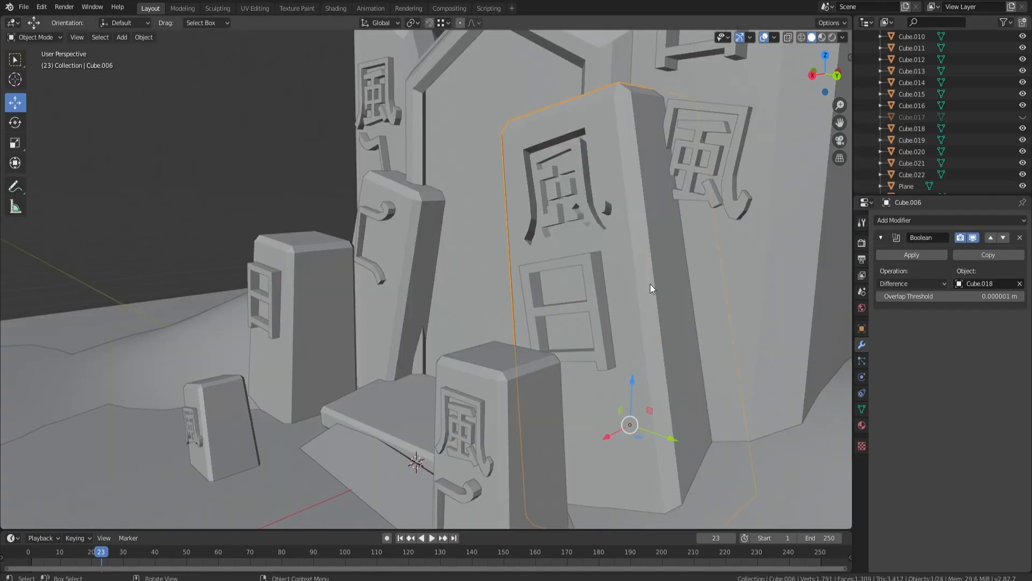
# Step: Apply the Boolean modifier on the tall tilted pillar and hide its lower symbol, Cube.018
pyautogui.click(906, 256)
pyautogui.click(593, 284)
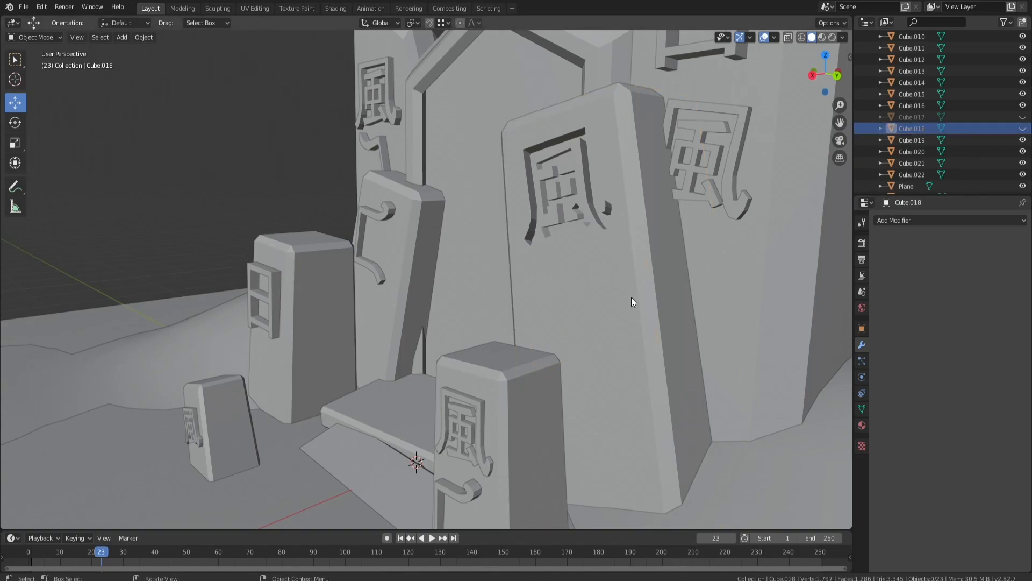
pyautogui.moveTo(628, 298); pyautogui.dragTo(630, 303, button='middle')
# Step: Add a new Boolean modifier set to Difference to the tilted pillar, with its lower symbol Cube.018 as the object
pyautogui.click(616, 326)
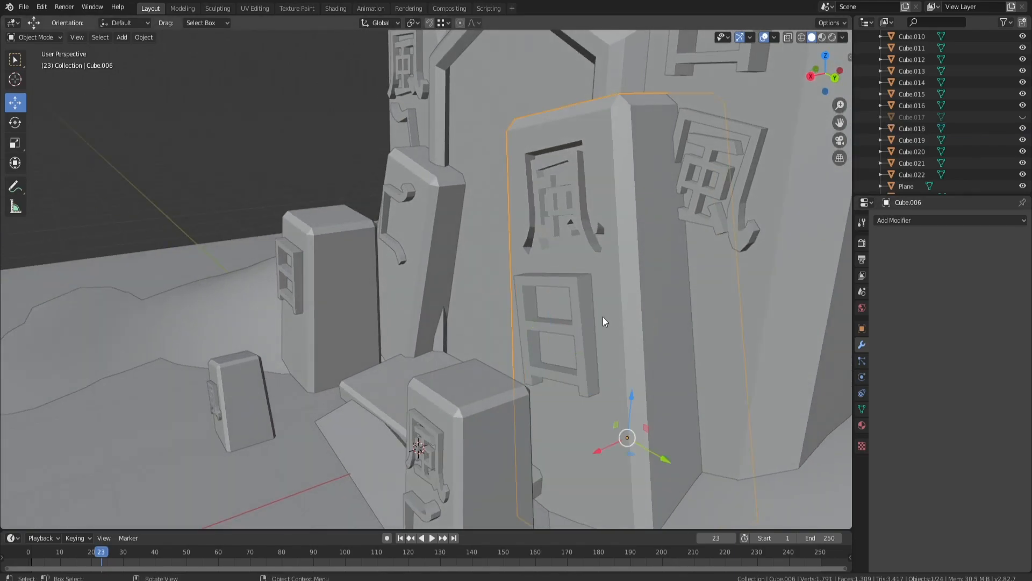
pyautogui.click(579, 321)
pyautogui.click(647, 322)
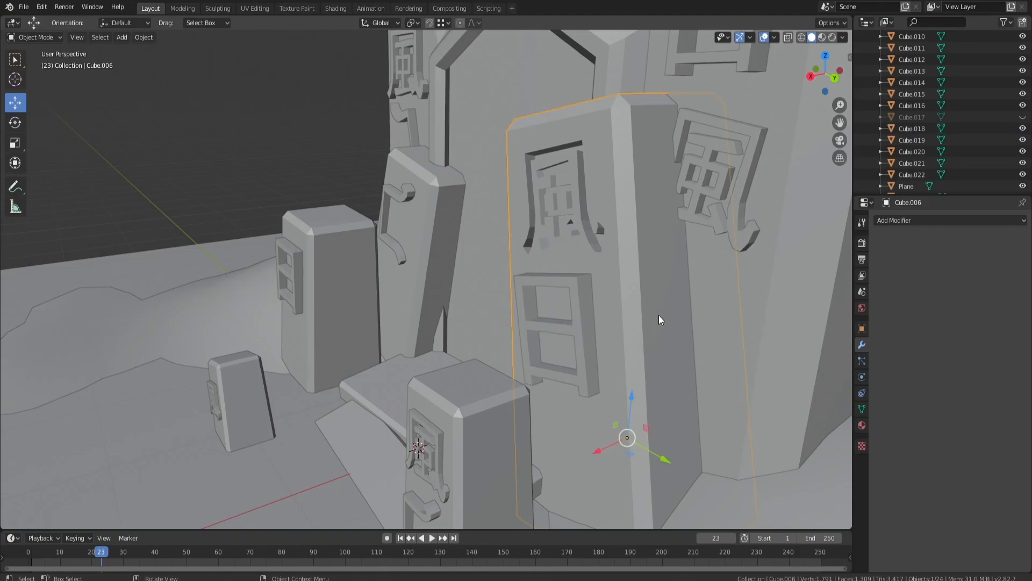
pyautogui.click(903, 221)
pyautogui.click(810, 273)
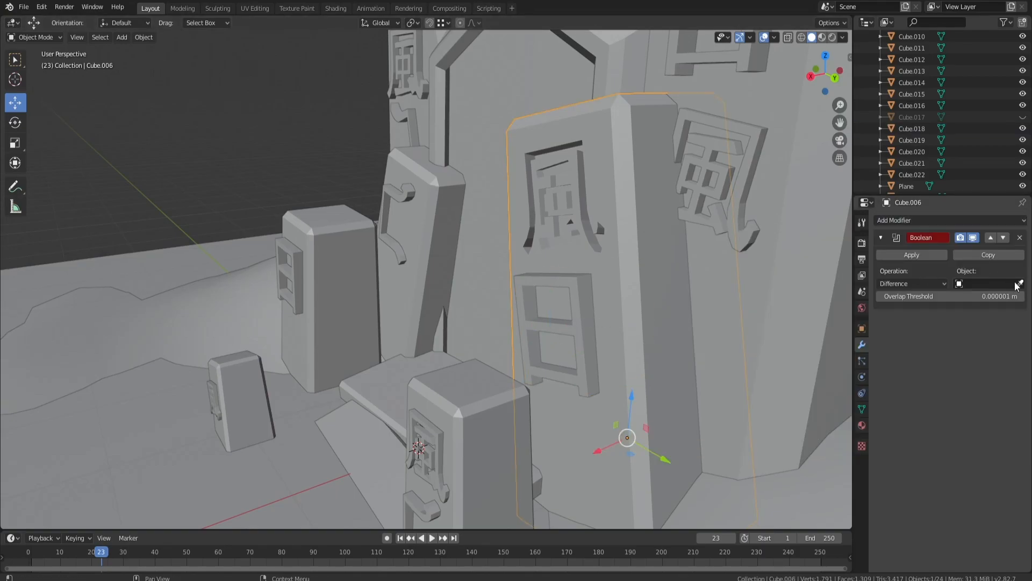
pyautogui.click(587, 291)
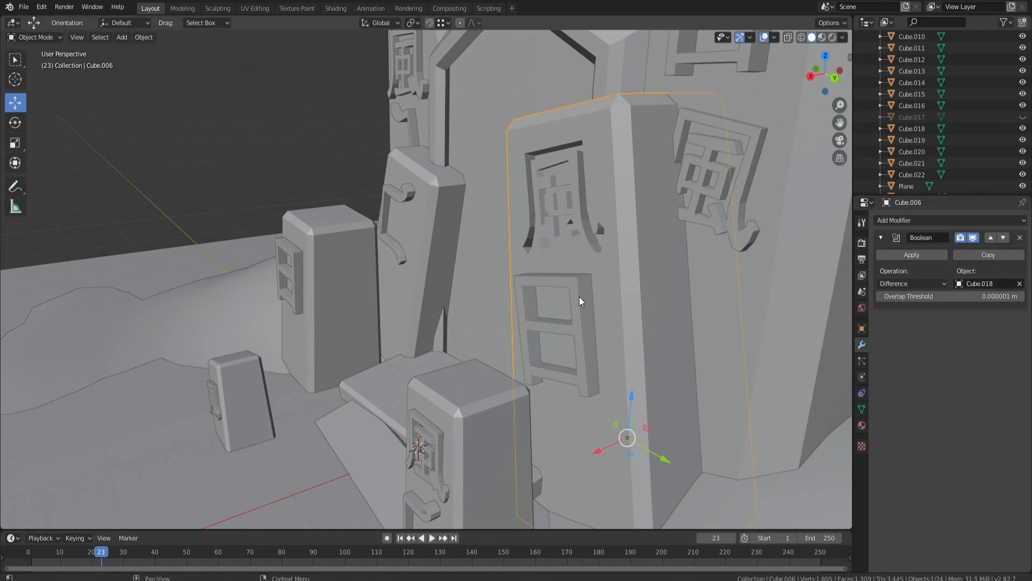
# Step: Apply the tilted pillar's new Boolean modifier and hide the lower symbol to check the engraving
pyautogui.click(914, 255)
pyautogui.click(585, 301)
pyautogui.press('h')
pyautogui.moveTo(585, 301); pyautogui.dragTo(719, 290, button='middle')
pyautogui.scroll(4, 612, 287)
pyautogui.scroll(-2, 718, 289)
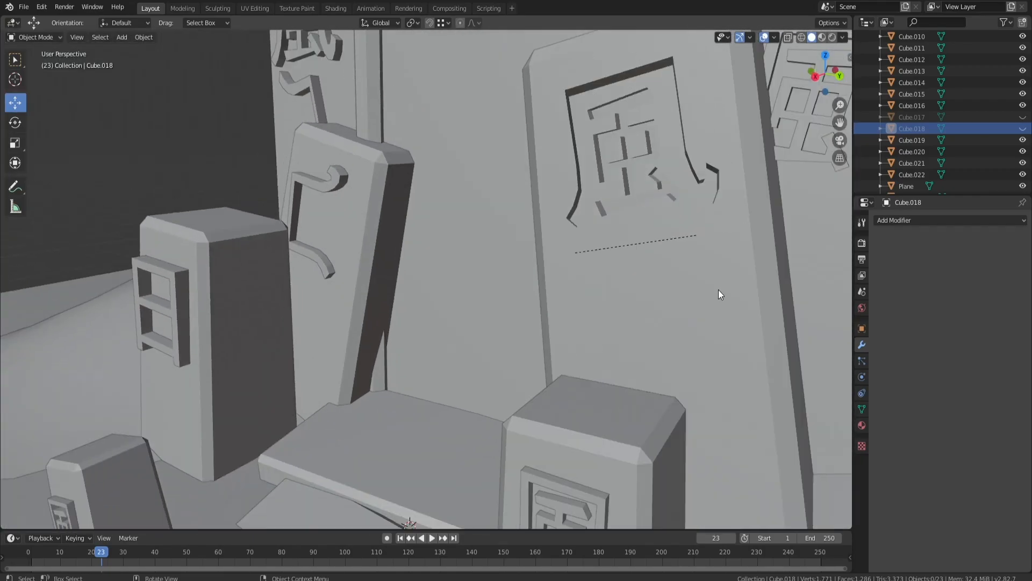
# Step: Bring back the tilted pillar's hidden lower symbol and select it
pyautogui.scroll(-4, 718, 289)
pyautogui.hotkey('alt', 'h')
pyautogui.click(596, 282)
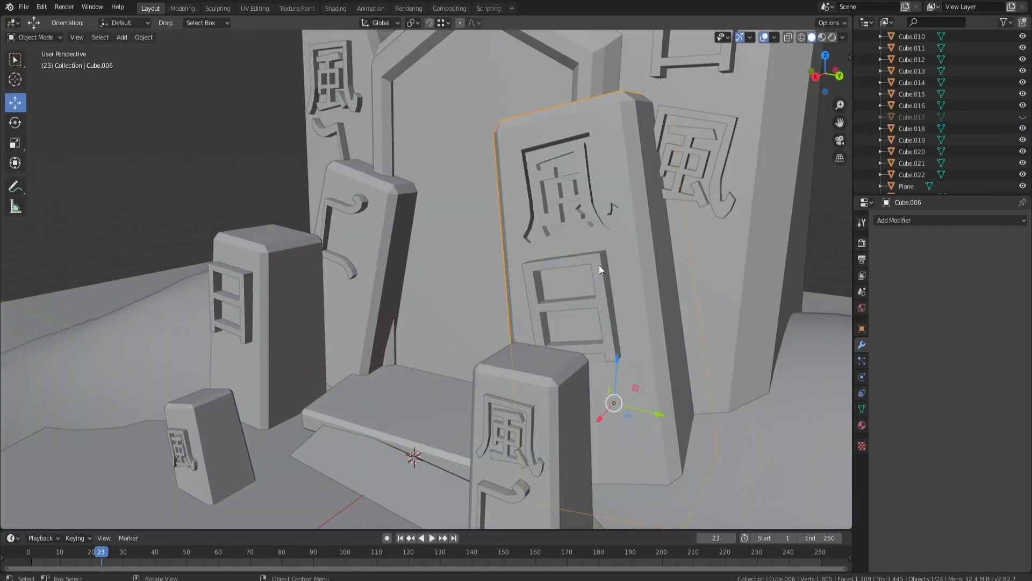
pyautogui.click(599, 271)
# Step: Join the four symbols on the two tall rear slabs into a single object
pyautogui.moveTo(583, 306); pyautogui.dragTo(633, 205, button='middle')
pyautogui.keyDown('shift'); pyautogui.moveTo(532, 199); pyautogui.dragTo(464, 236, button='middle'); pyautogui.keyUp('shift')
pyautogui.click(583, 234)
pyautogui.keyDown('shift'); pyautogui.click(604, 165); pyautogui.keyUp('shift')
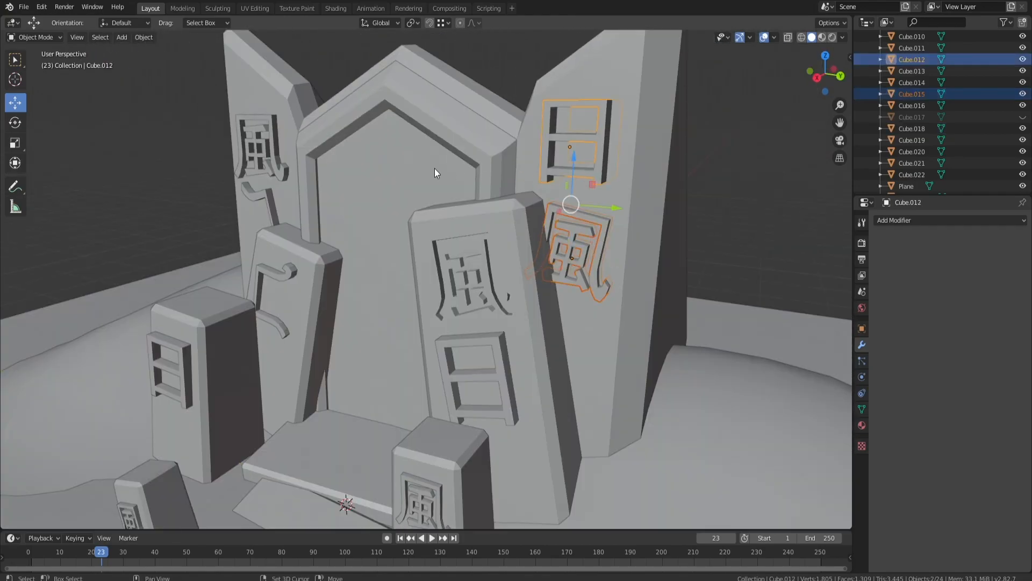
pyautogui.keyDown('shift'); pyautogui.click(270, 167); pyautogui.keyUp('shift')
pyautogui.keyDown('shift'); pyautogui.click(270, 198); pyautogui.keyUp('shift')
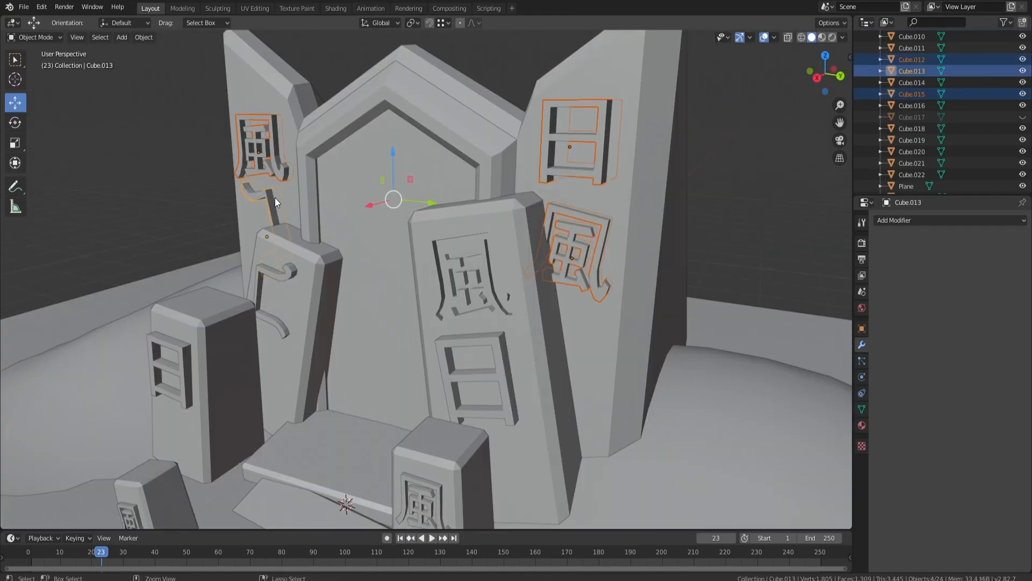
pyautogui.hotkey('ctrl', 'j')
# Step: Add a Boolean Difference modifier to the rear slab structure, Cube.010, with the joined symbols, Cube.013, as the object
pyautogui.click(583, 160)
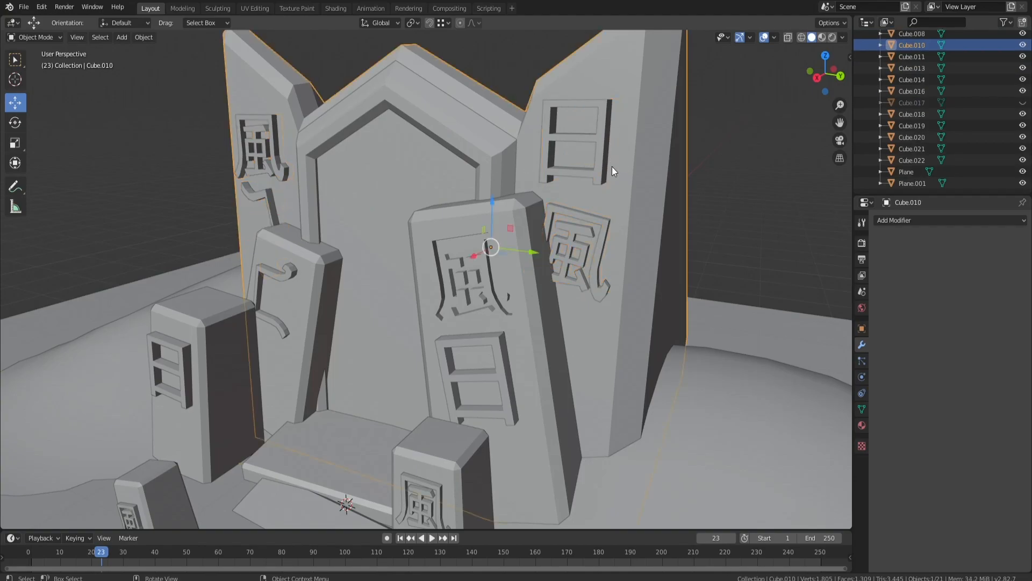
pyautogui.click(898, 218)
pyautogui.click(817, 272)
pyautogui.click(1020, 282)
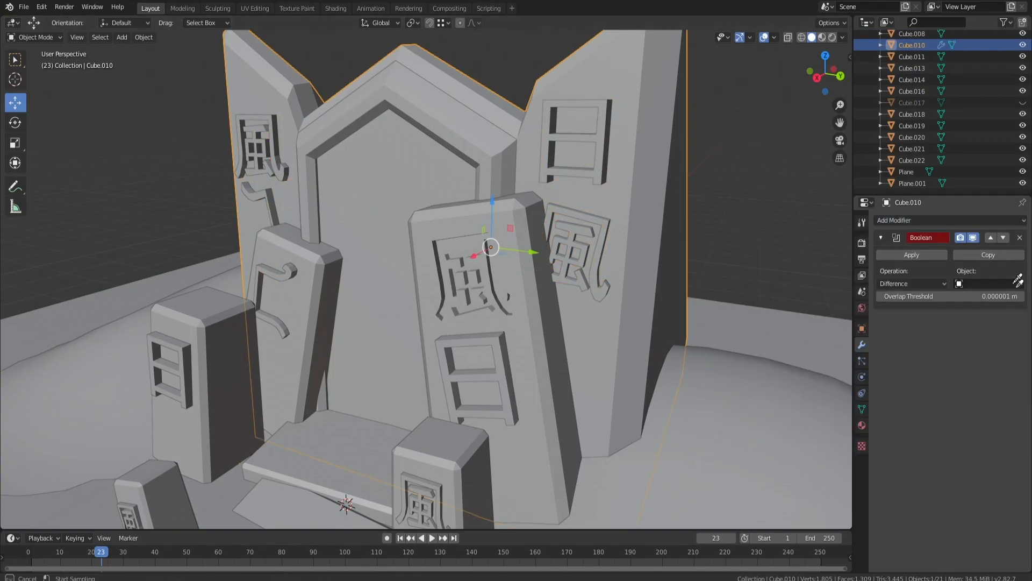
pyautogui.click(605, 156)
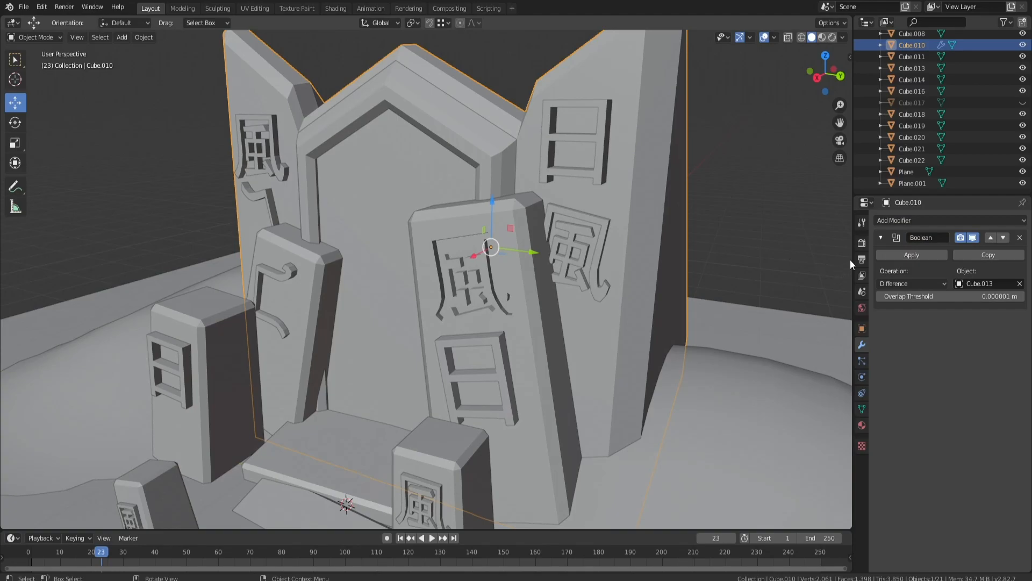
# Step: Apply the rear structure's Boolean modifier and hide the joined symbols to expose the engravings
pyautogui.click(921, 254)
pyautogui.click(599, 162)
pyautogui.press('h')
pyautogui.moveTo(599, 162); pyautogui.dragTo(625, 185, button='middle')
pyautogui.moveTo(577, 250); pyautogui.dragTo(692, 140, button='middle')
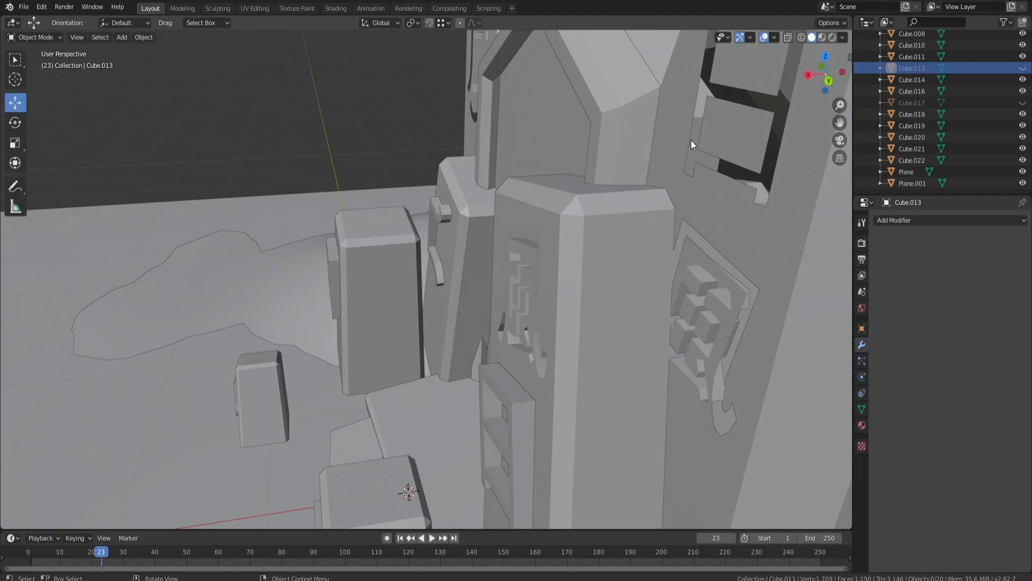
# Step: Enter Edit Mode on the rear structure and examine the carved symbols on both slabs
pyautogui.click(691, 140)
pyautogui.press('Tab')
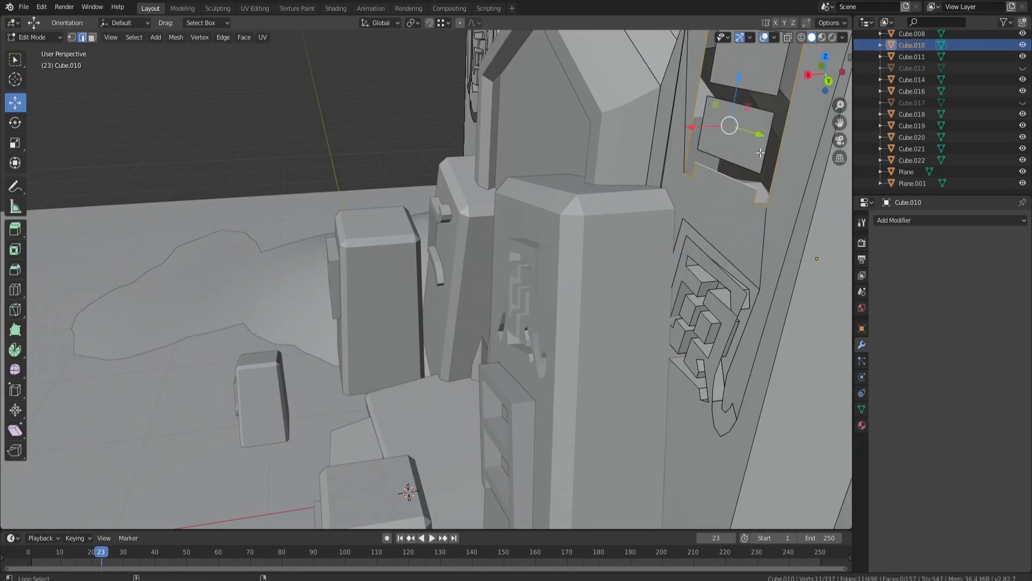
pyautogui.keyDown('shift'); pyautogui.moveTo(739, 142); pyautogui.dragTo(708, 219, button='middle'); pyautogui.keyUp('shift')
pyautogui.moveTo(625, 203); pyautogui.dragTo(693, 186, button='middle')
pyautogui.keyDown('shift'); pyautogui.moveTo(505, 171); pyautogui.dragTo(583, 230, button='middle'); pyautogui.keyUp('shift')
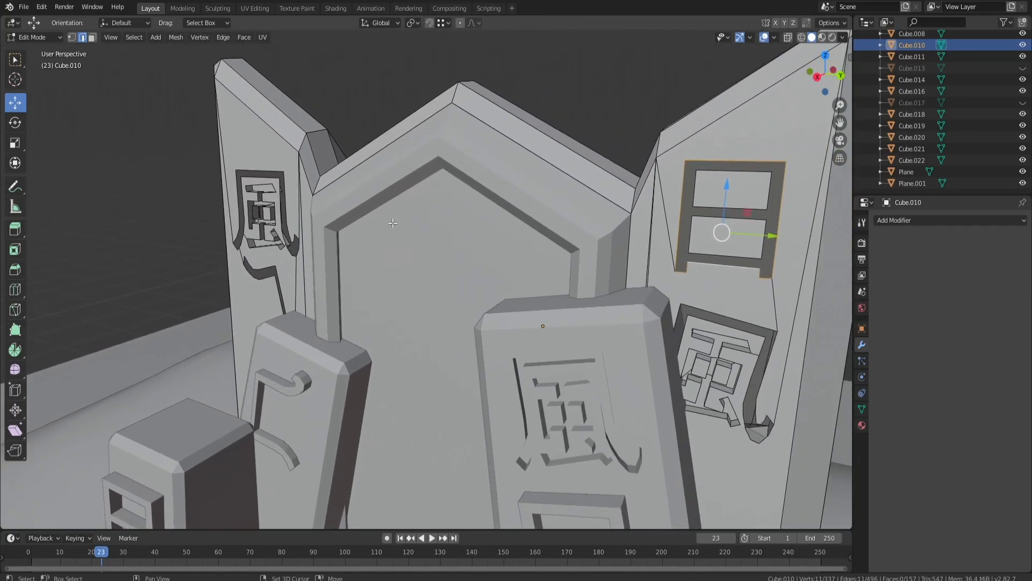
pyautogui.scroll(-8, 645, 307)
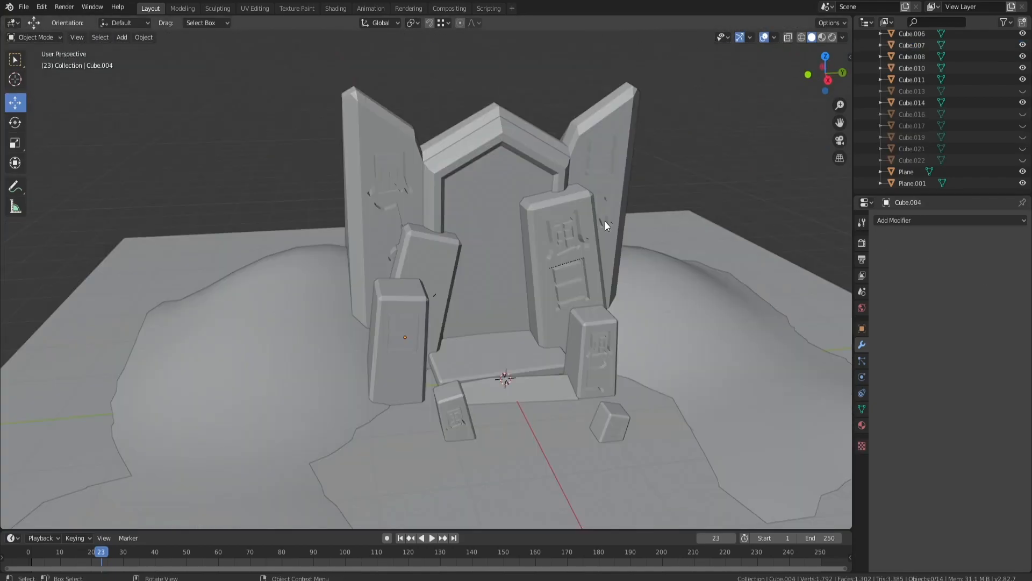
# Step: Delete the flat ground plane, Plane.001, lying beneath the hilly terrain
pyautogui.moveTo(605, 221); pyautogui.dragTo(468, 422, button='middle')
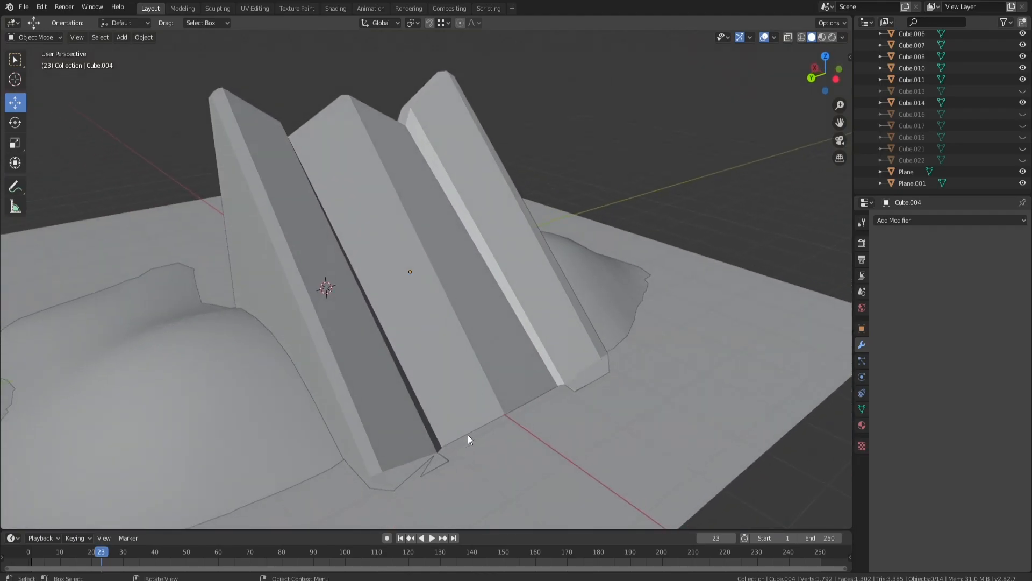
pyautogui.click(472, 460)
pyautogui.moveTo(472, 459); pyautogui.dragTo(695, 408, button='middle')
pyautogui.scroll(-3, 574, 258)
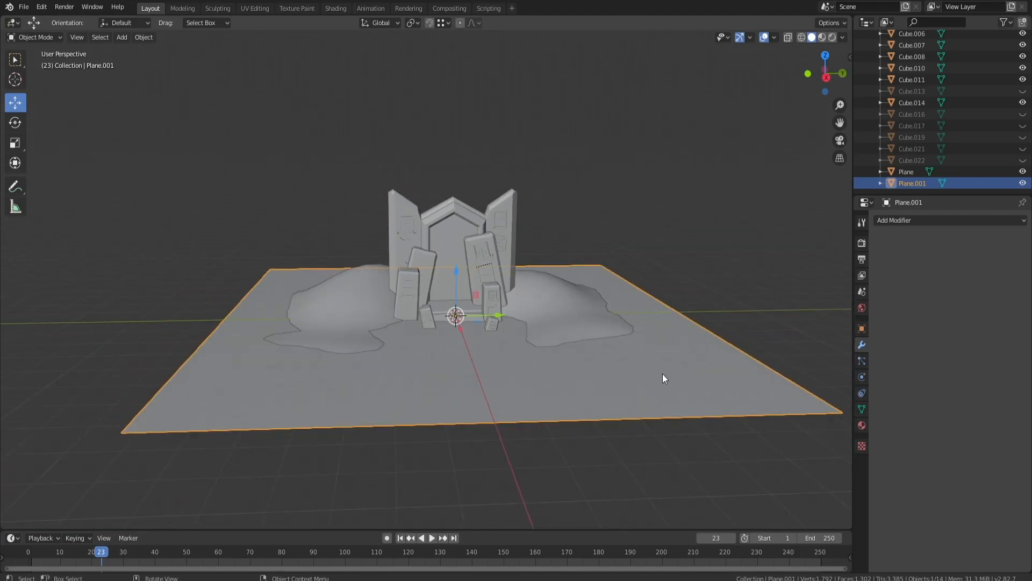
pyautogui.press('Delete')
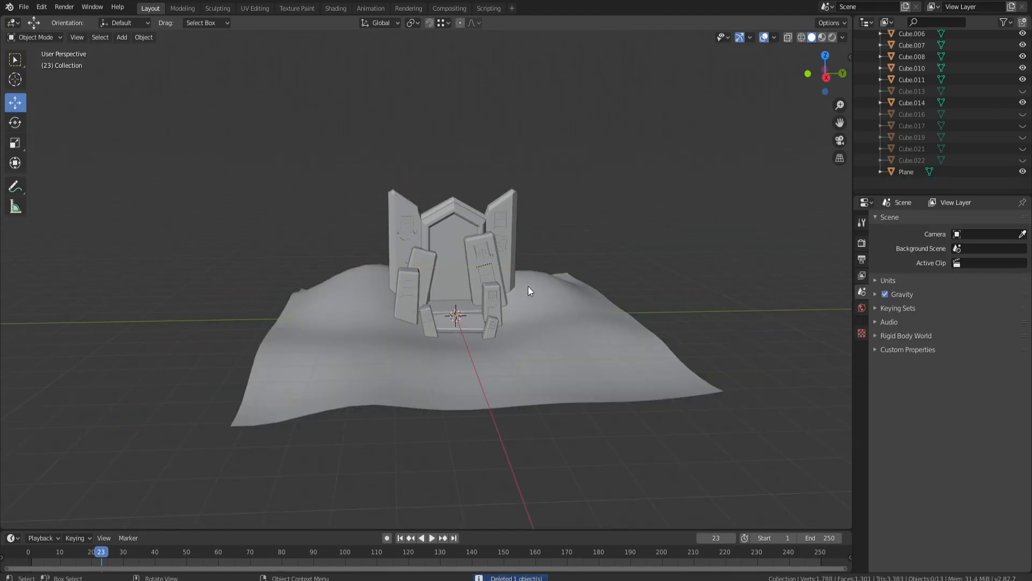
# Step: Clear the selection and show the Face Orientation overlay to check the shrine for flipped faces
pyautogui.press('a')
pyautogui.hotkey('alt', 'a')
pyautogui.click(775, 37)
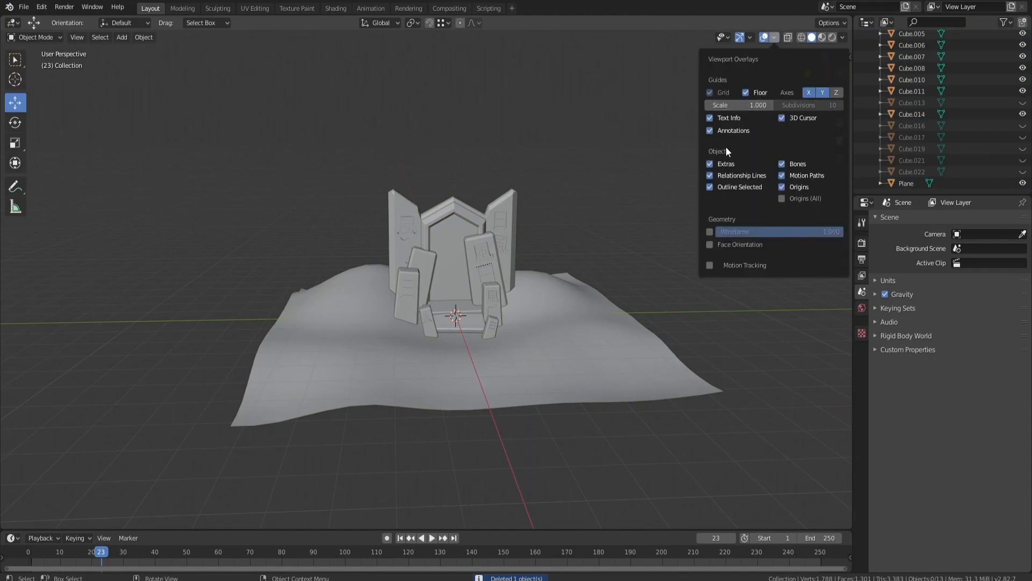
pyautogui.click(709, 244)
pyautogui.scroll(5, 591, 237)
pyautogui.scroll(8, 577, 192)
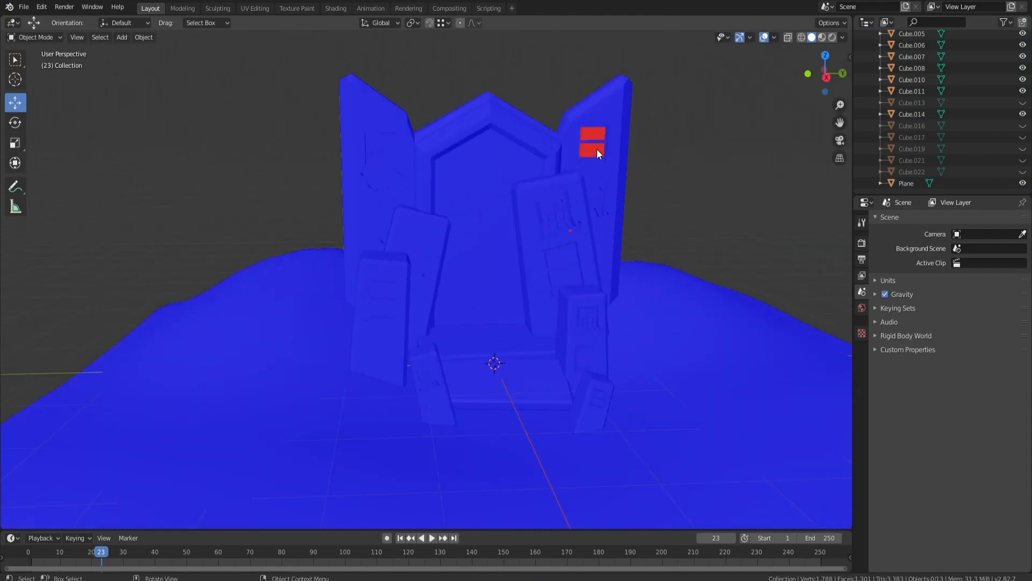
pyautogui.scroll(-6, 510, 301)
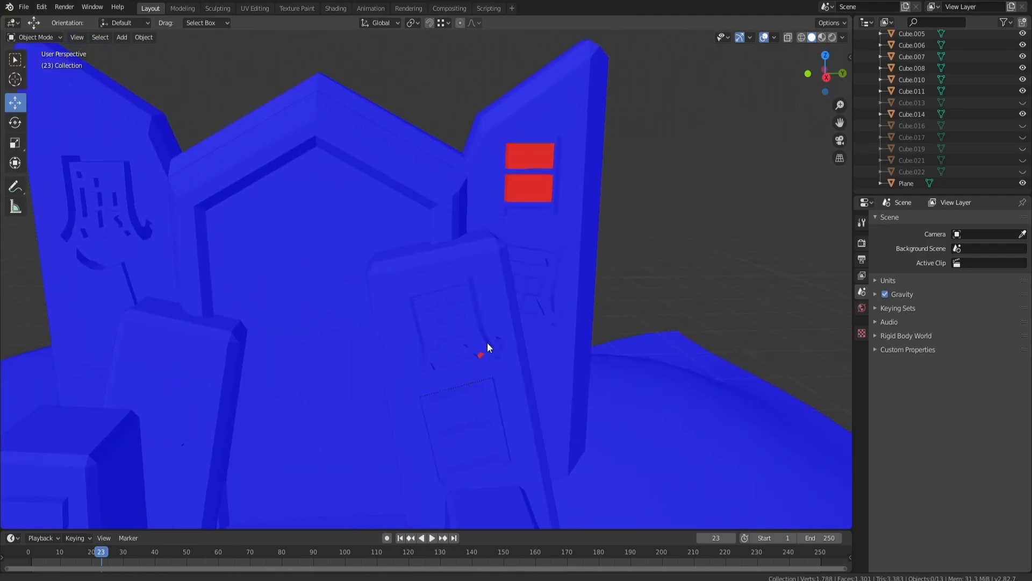
# Step: Recalculate the normals outward on all faces of the rear slab structure, Cube.010
pyautogui.click(461, 240)
pyautogui.press('Tab')
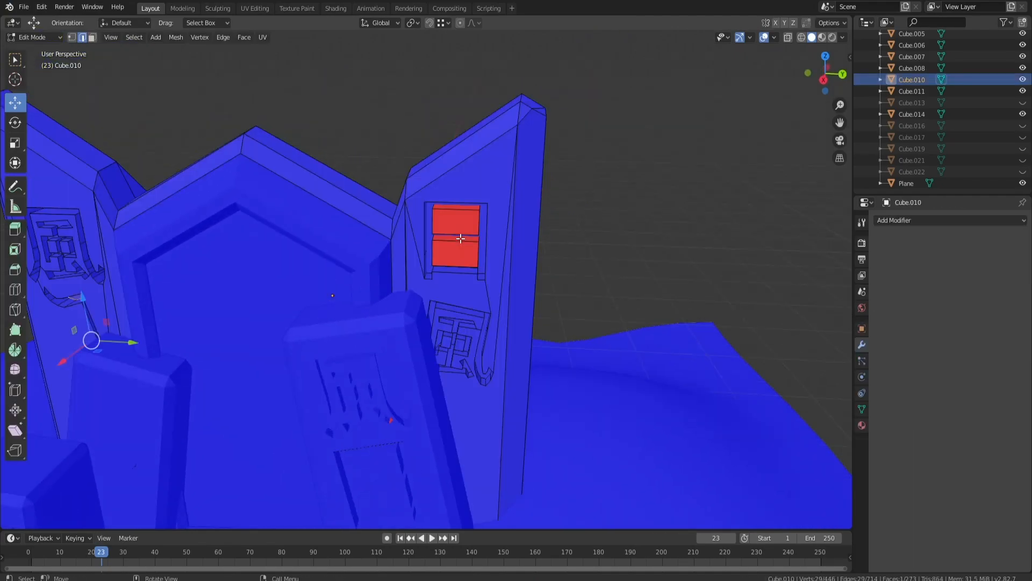
pyautogui.press('a')
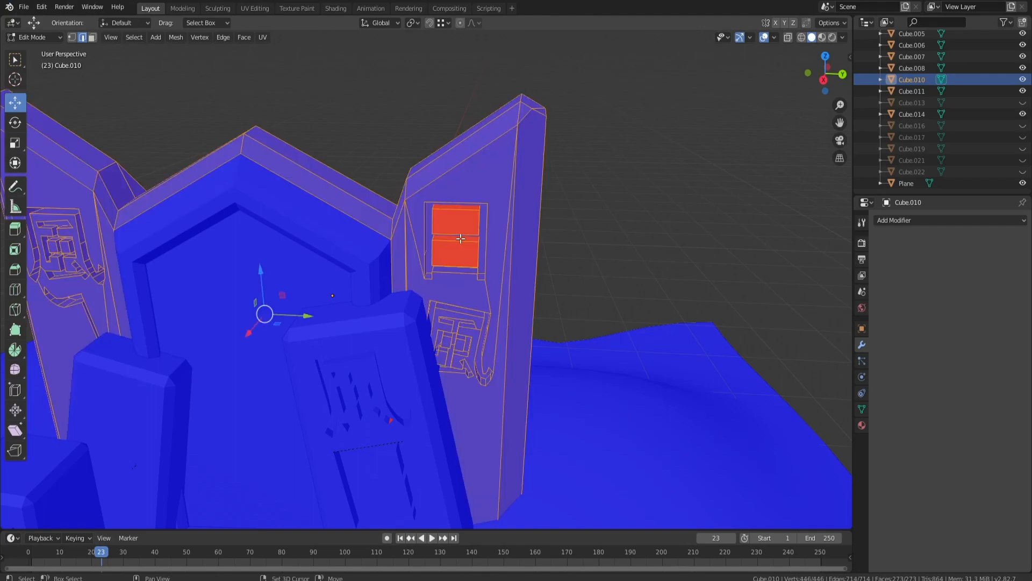
pyautogui.hotkey('shift', 'n')
pyautogui.press('Tab')
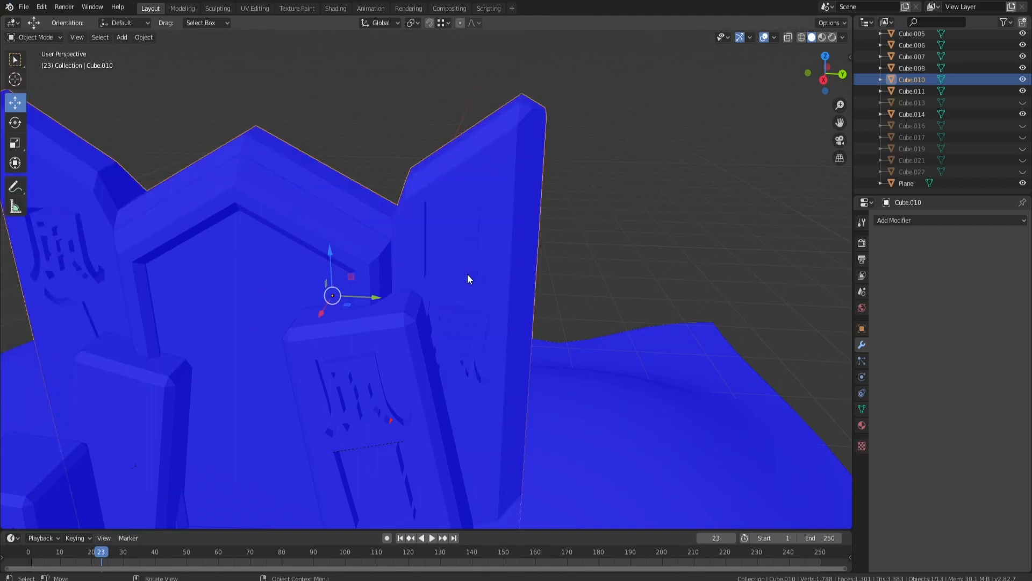
# Step: Recalculate the normals outward on all faces of the tall tilted pillar, Cube.006
pyautogui.click(385, 388)
pyautogui.press('Tab')
pyautogui.press('a')
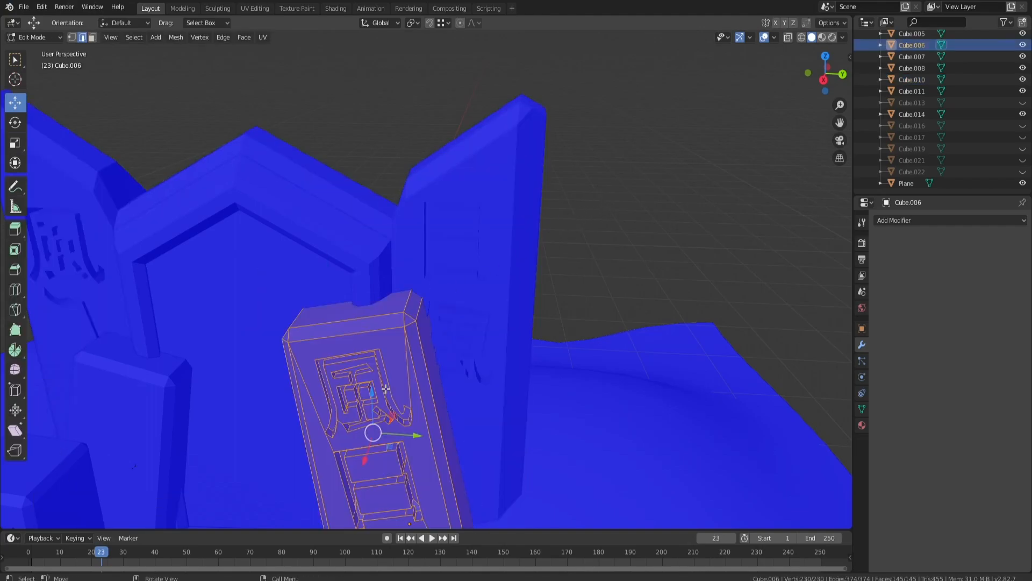
pyautogui.hotkey('shift', 'n')
pyautogui.press('Tab')
# Step: Check the whole shrine for remaining flipped faces and hide the Face Orientation overlay
pyautogui.scroll(-3, 589, 295)
pyautogui.moveTo(589, 295); pyautogui.dragTo(410, 328, button='middle')
pyautogui.press('Tab')
pyautogui.press('Tab')
pyautogui.click(774, 37)
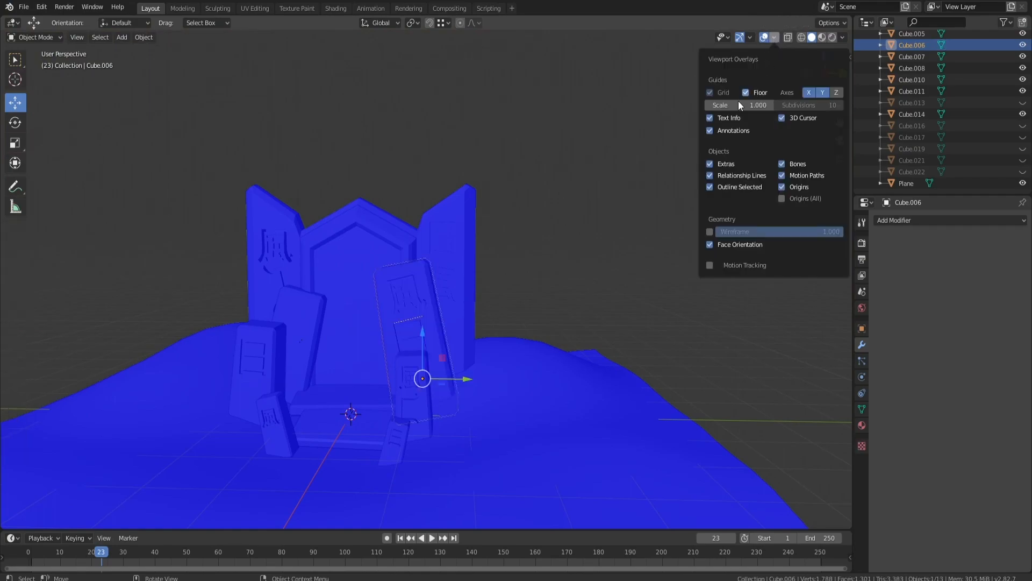
pyautogui.click(709, 245)
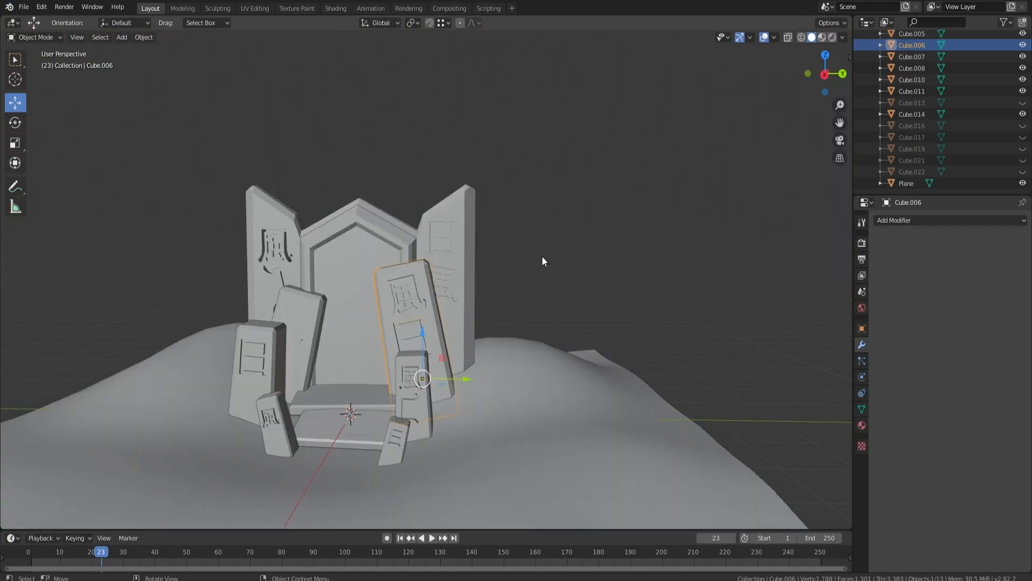
# Step: Select all visible objects of the shrine scene and look them over
pyautogui.scroll(-4, 547, 256)
pyautogui.press('a')
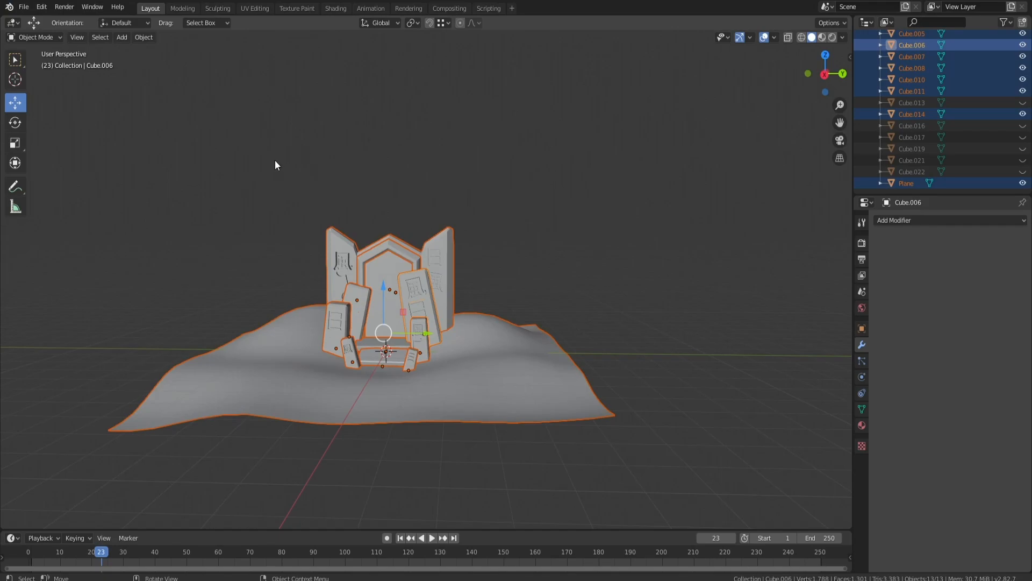
pyautogui.scroll(5, 465, 237)
pyautogui.moveTo(454, 210); pyautogui.dragTo(482, 250, button='middle')
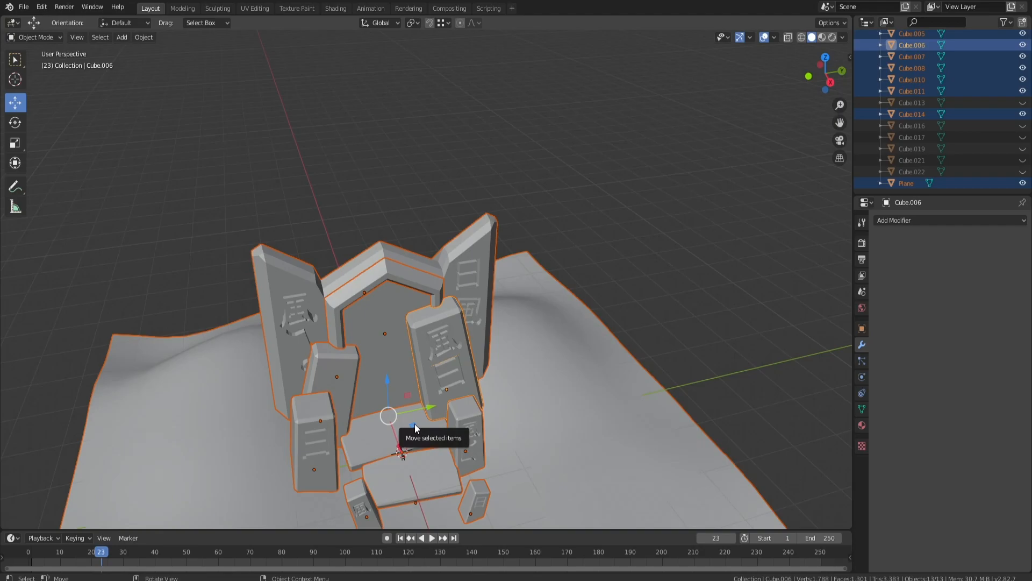
pyautogui.moveTo(420, 351); pyautogui.dragTo(438, 308, button='middle')
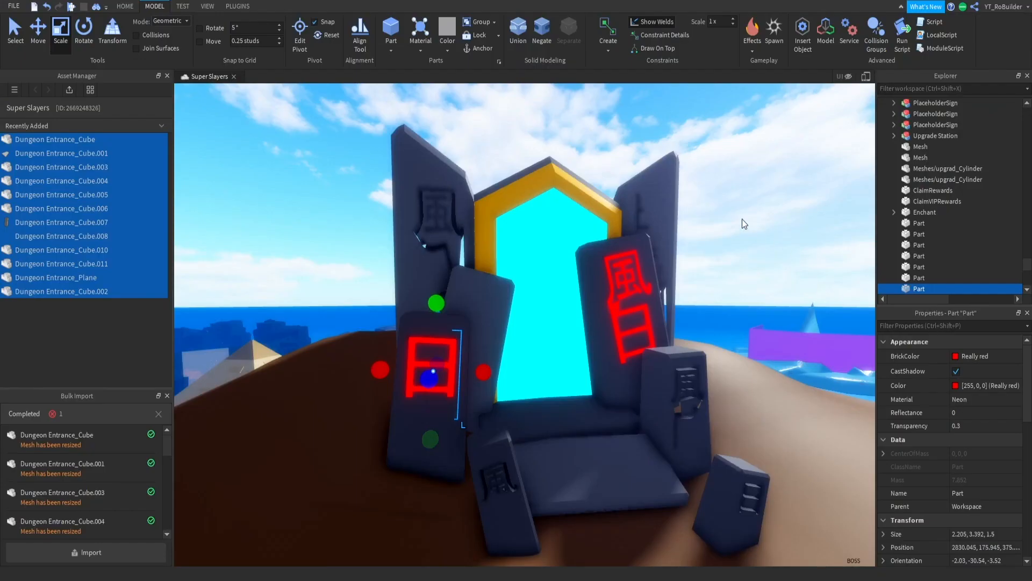
# Step: In Roblox Studio, examine the imported Dungeon Entrance model up close and select the rear slab mesh with the engraved symbols
pyautogui.moveTo(754, 227); pyautogui.dragTo(754, 227, button='right')
pyautogui.click(703, 148)
pyautogui.press('d')
pyautogui.moveTo(703, 149); pyautogui.dragTo(703, 148, button='right')
pyautogui.press('w')
pyautogui.press('s')
pyautogui.press('w')
pyautogui.press('s')
pyautogui.click(511, 265)
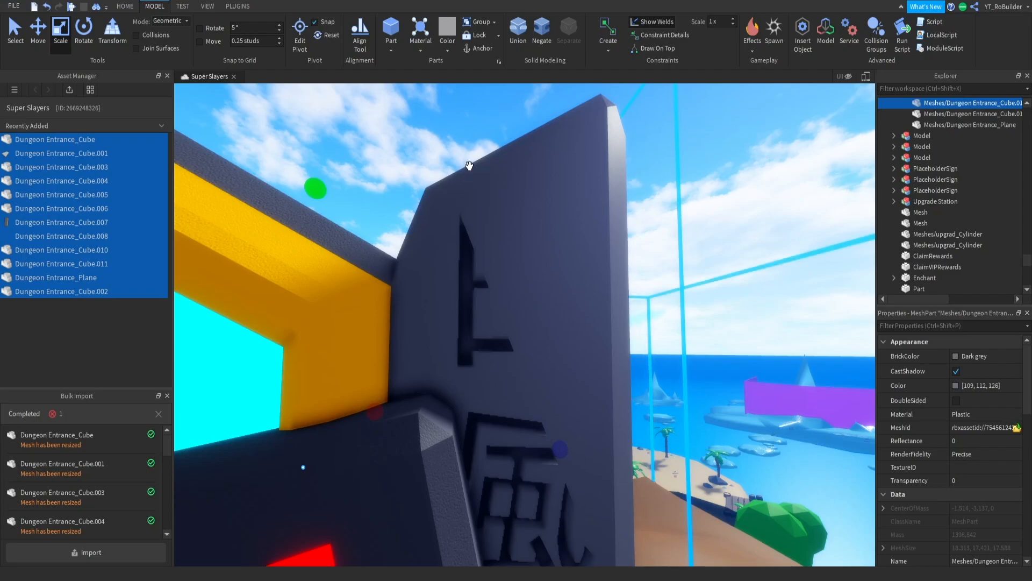
# Step: Switch back to Blender and examine the engraved symbols' geometry on the rear slab in Edit Mode
pyautogui.click(488, 537)
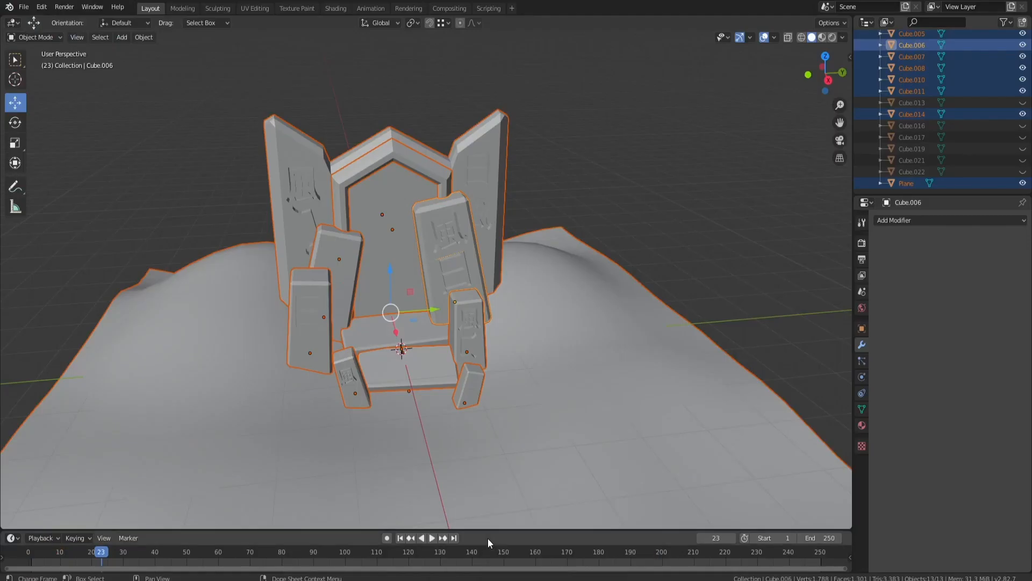
pyautogui.scroll(5, 537, 124)
pyautogui.click(526, 111)
pyautogui.press('Tab')
pyautogui.moveTo(569, 91); pyautogui.dragTo(554, 92, button='middle')
pyautogui.keyDown('shift'); pyautogui.moveTo(554, 91); pyautogui.dragTo(536, 200, button='middle'); pyautogui.keyUp('shift')
pyautogui.scroll(3, 536, 200)
pyautogui.moveTo(579, 165)
pyautogui.mouseDown(button='middle')
pyautogui.moveTo(573, 144)
pyautogui.moveTo(554, 162)
pyautogui.moveTo(583, 156)
pyautogui.moveTo(564, 143)
pyautogui.moveTo(577, 145)
pyautogui.mouseUp(button='middle')
pyautogui.press('Tab')
pyautogui.scroll(-3, 520, 223)
pyautogui.moveTo(455, 264); pyautogui.dragTo(467, 255, button='middle')
pyautogui.keyDown('shift'); pyautogui.moveTo(468, 255); pyautogui.dragTo(507, 195, button='middle'); pyautogui.keyUp('shift')
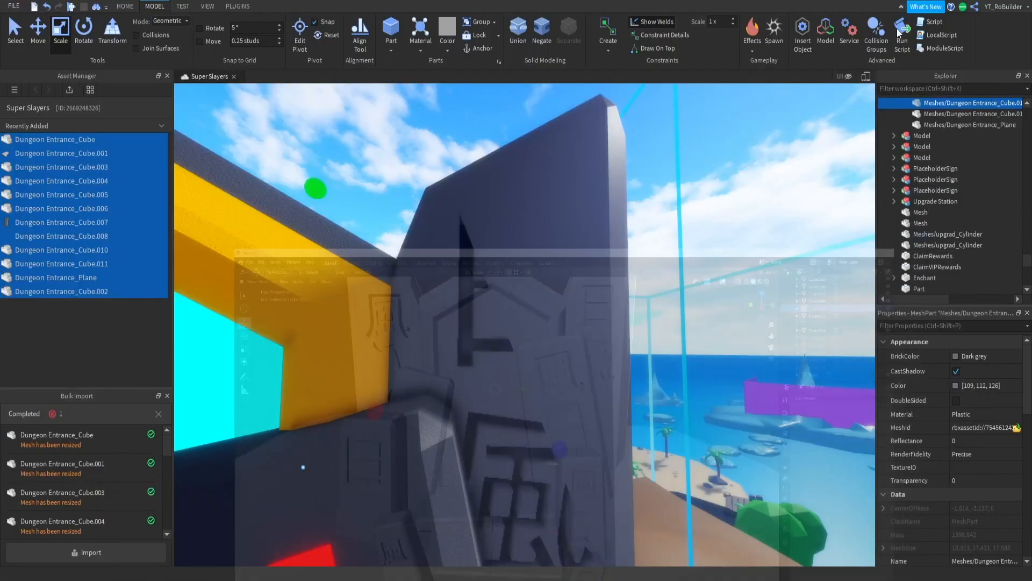
# Step: Return to Roblox Studio and view the entire imported dungeon entrance
pyautogui.scroll(-5, 490, 340)
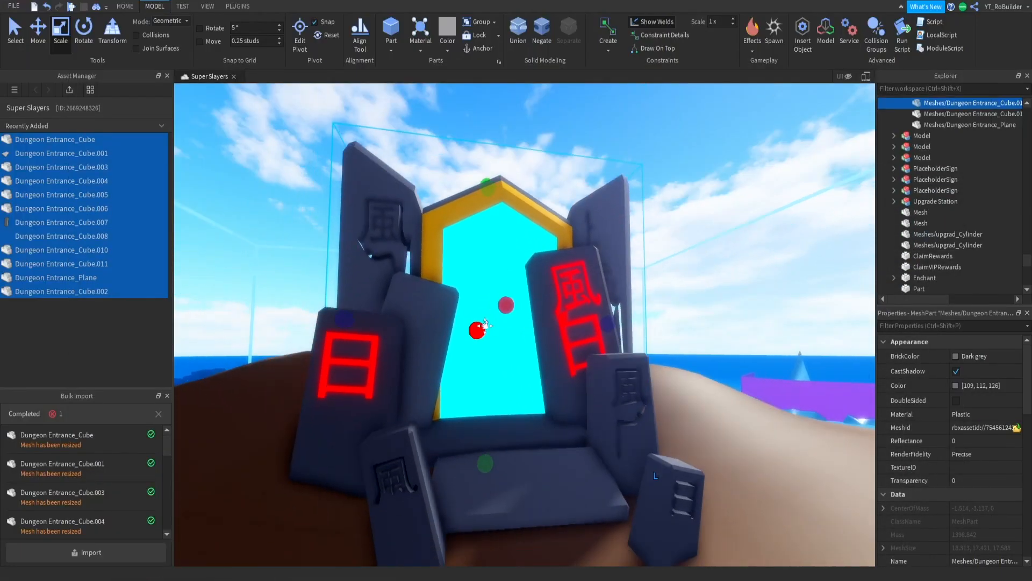
# Step: Duplicate the red neon part behind the left slab's 日 symbol and fit the copy into the small front-left slab's engraving
pyautogui.scroll(3, 489, 340)
pyautogui.press('e')
pyautogui.press('d')
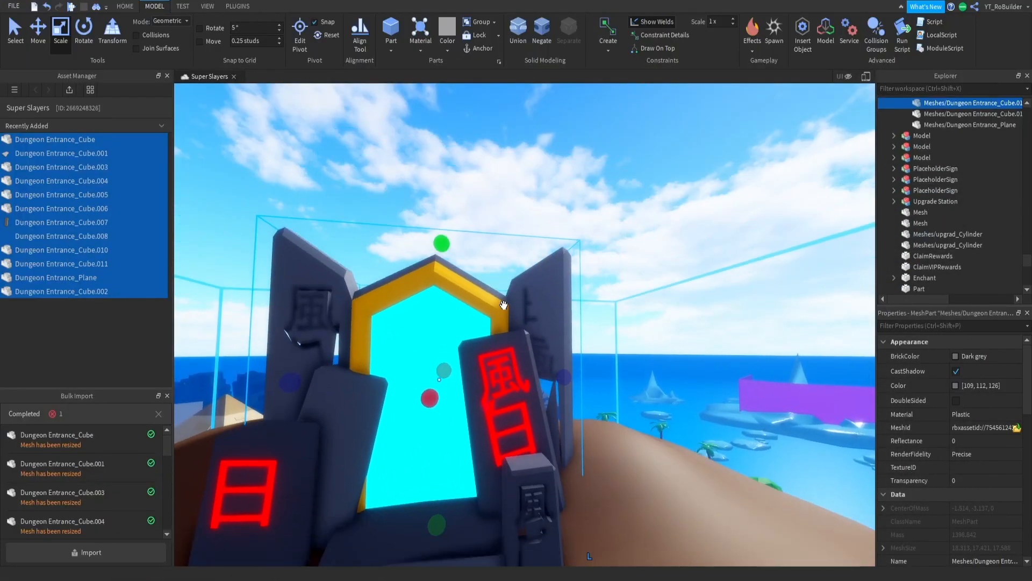
pyautogui.press('a')
pyautogui.press('q')
pyautogui.moveTo(505, 375); pyautogui.dragTo(497, 391, button='middle')
pyautogui.moveTo(381, 491); pyautogui.dragTo(396, 481, button='middle')
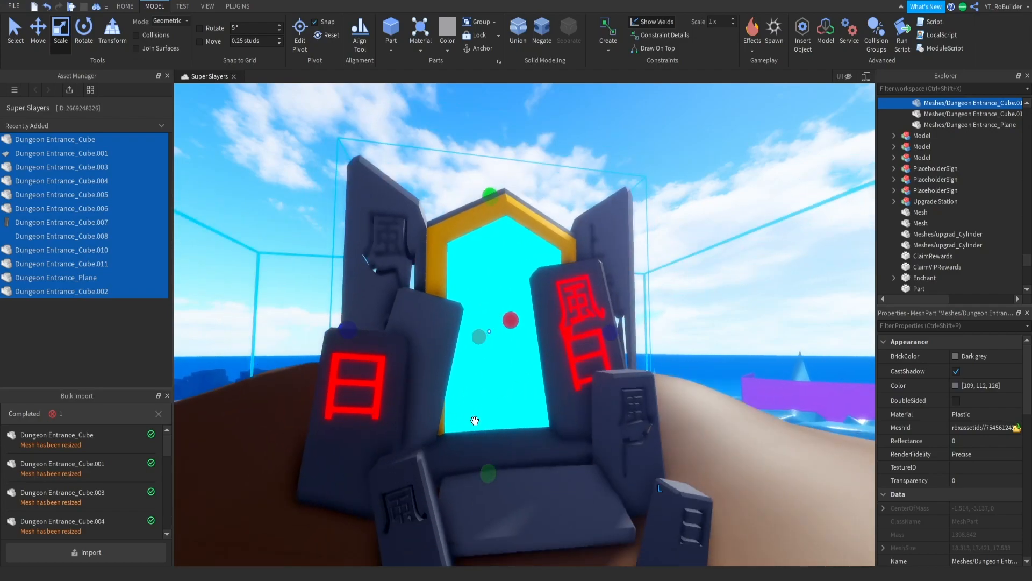
pyautogui.press('a')
pyautogui.click(426, 394)
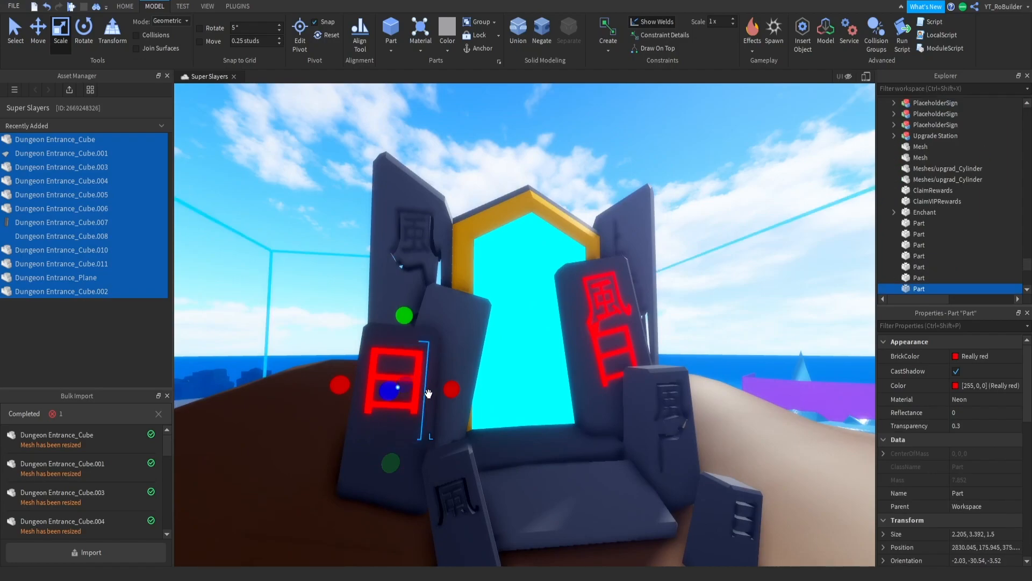
pyautogui.moveTo(452, 389); pyautogui.dragTo(409, 424)
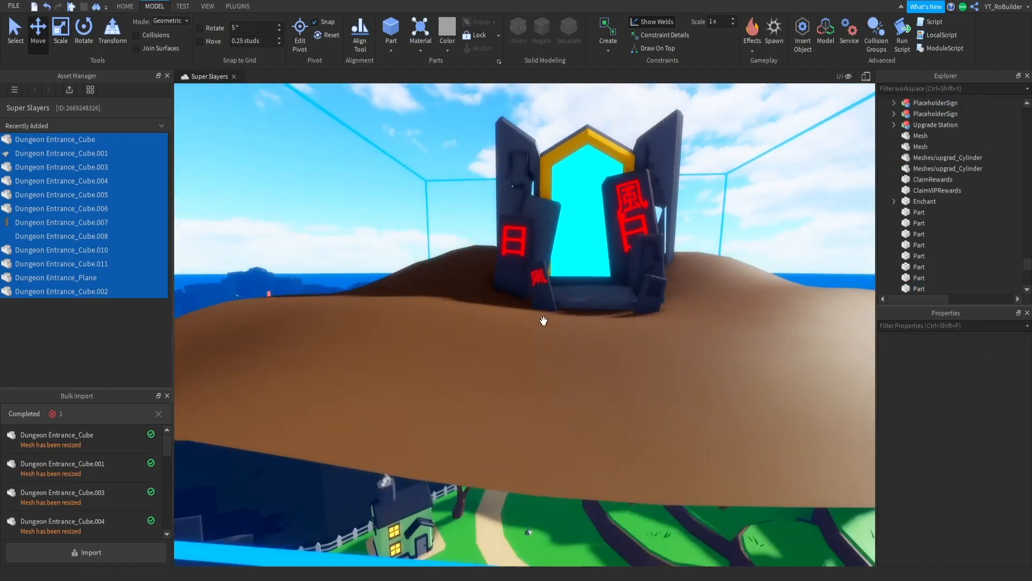
# Step: Narrow the red neon part inside the small front-left slab to about 1.19 studs wide
pyautogui.scroll(-4, 542, 324)
pyautogui.scroll(7, 548, 294)
pyautogui.scroll(-4, 549, 293)
pyautogui.moveTo(549, 293); pyautogui.dragTo(551, 292, button='right')
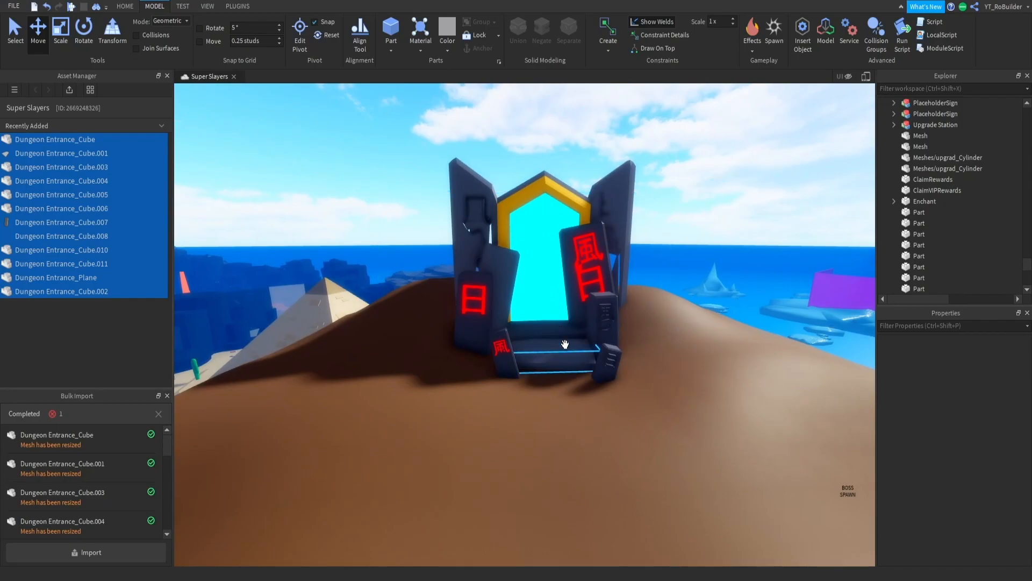
pyautogui.scroll(4, 614, 272)
pyautogui.moveTo(614, 272); pyautogui.dragTo(615, 273, button='right')
pyautogui.scroll(2, 614, 272)
pyautogui.scroll(3, 614, 273)
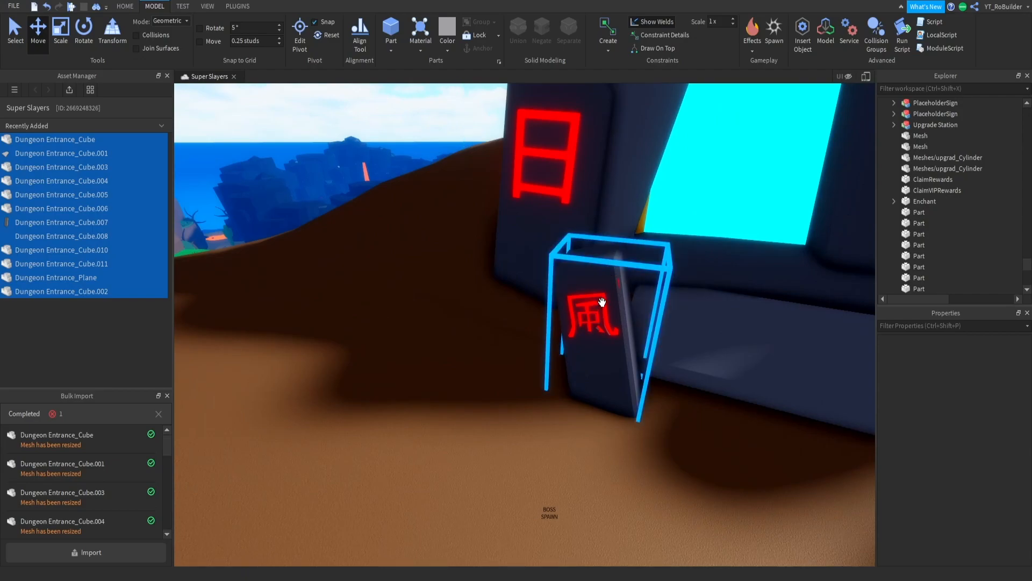
pyautogui.click(619, 284)
pyautogui.click(591, 315)
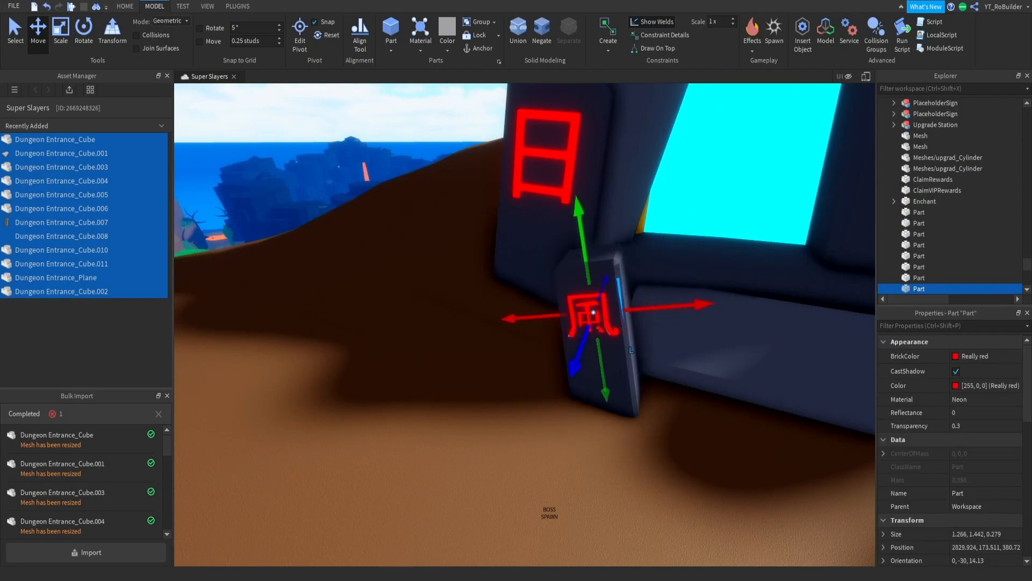
pyautogui.click(60, 27)
pyautogui.scroll(-5, 642, 308)
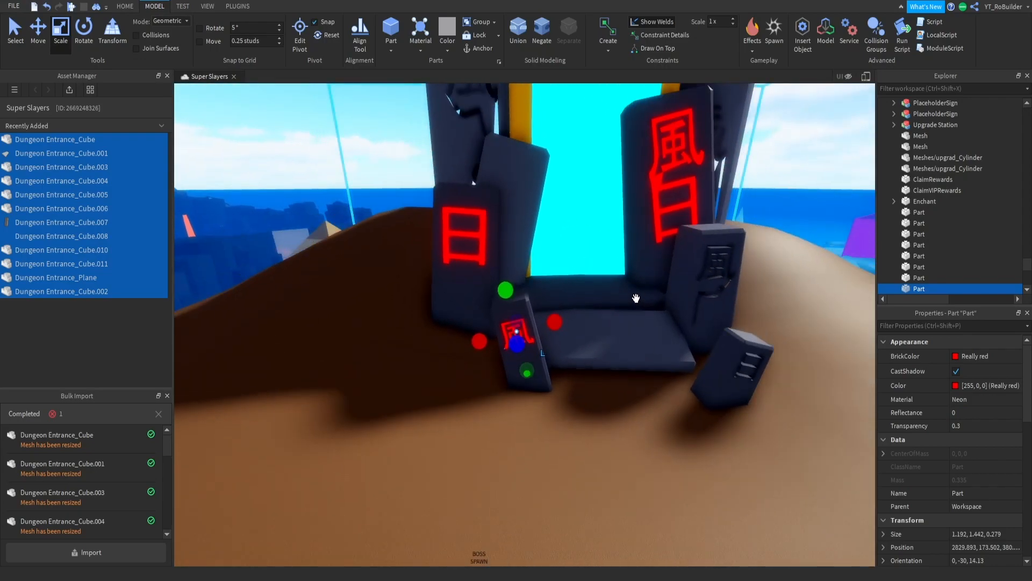
# Step: Duplicate the small red neon part, turn the copy upright and move it beside the small front-right slab
pyautogui.click(38, 27)
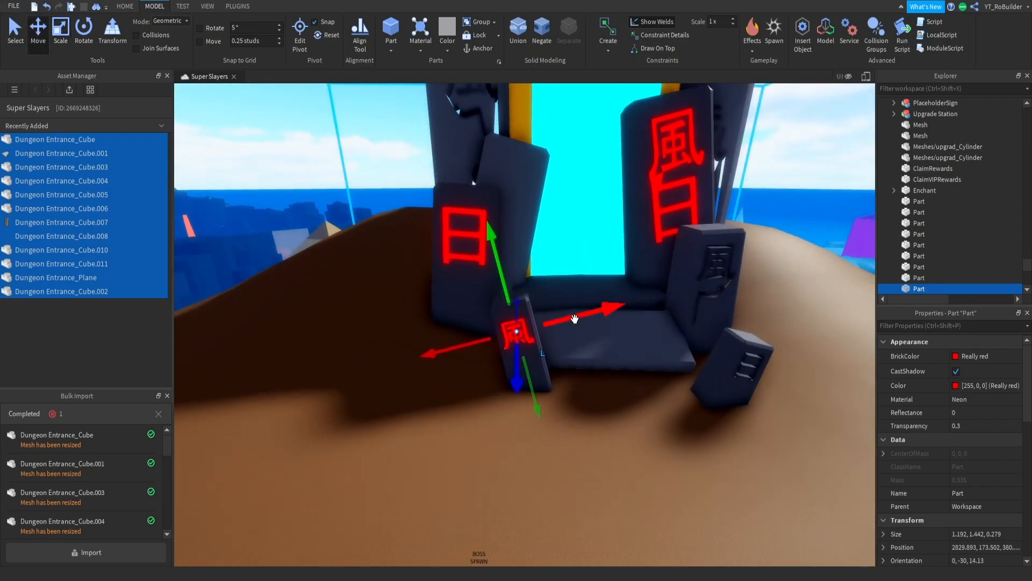
pyautogui.moveTo(556, 310); pyautogui.dragTo(697, 312)
pyautogui.hotkey('ctrl', 'r')
pyautogui.moveTo(634, 300); pyautogui.dragTo(668, 322)
pyautogui.moveTo(669, 323); pyautogui.dragTo(619, 320, button='right')
pyautogui.moveTo(668, 323); pyautogui.dragTo(689, 376)
pyautogui.press('w')
pyautogui.moveTo(684, 361); pyautogui.dragTo(682, 365, button='right')
pyautogui.press('s')
pyautogui.press('w')
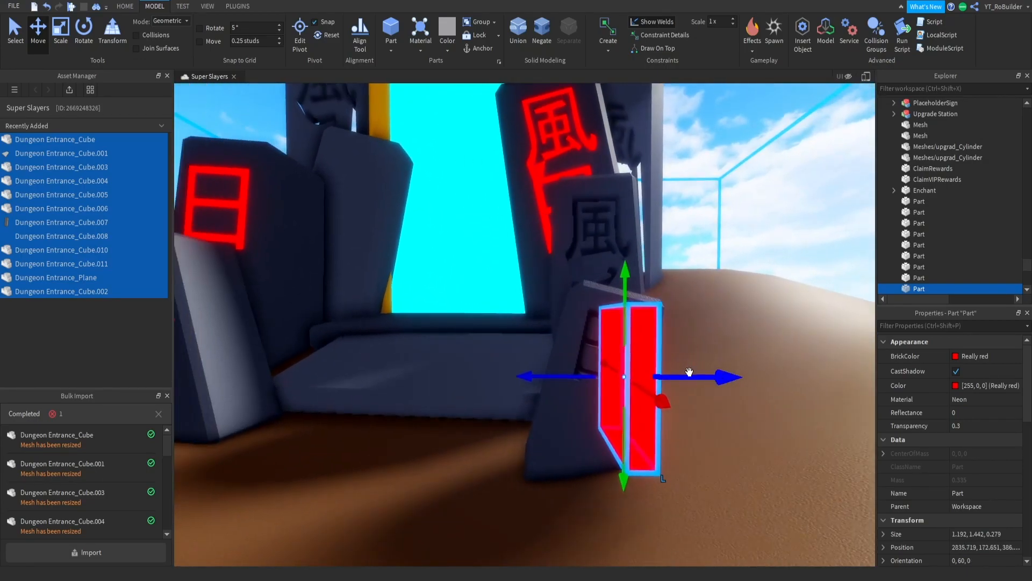
# Step: Rotate the copied red part to match the small front-right slab and move it inside behind the 日 engraving
pyautogui.click(83, 31)
pyautogui.moveTo(582, 316); pyautogui.dragTo(595, 302)
pyautogui.click(43, 36)
pyautogui.moveTo(508, 243); pyautogui.dragTo(508, 243, button='right')
pyautogui.press('d')
pyautogui.moveTo(606, 248); pyautogui.dragTo(708, 242)
pyautogui.moveTo(707, 241); pyautogui.dragTo(594, 203, button='right')
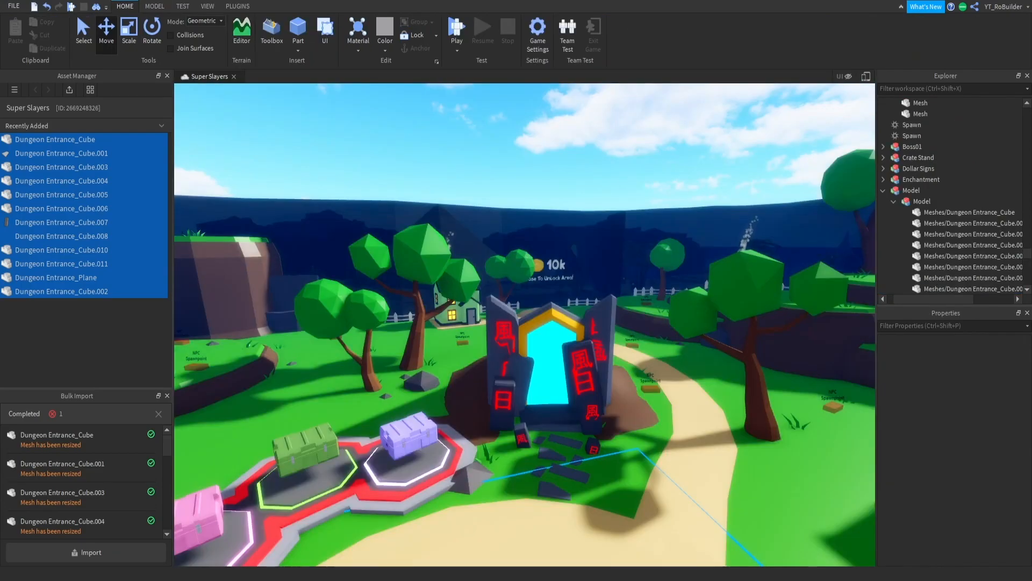
# Step: View the finished dungeon entrance with its glowing red symbols in the village from several distances
pyautogui.moveTo(679, 121); pyautogui.dragTo(679, 122, button='right')
pyautogui.press('w')
pyautogui.press('s')
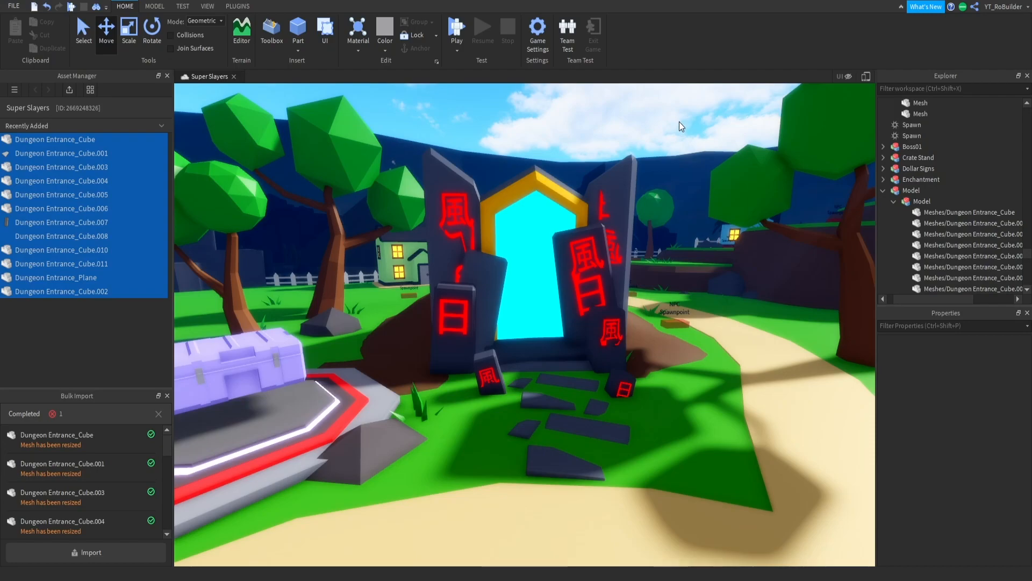
pyautogui.press('d')
pyautogui.moveTo(658, 399); pyautogui.dragTo(657, 398, button='right')
pyautogui.press('w')
pyautogui.press('w')
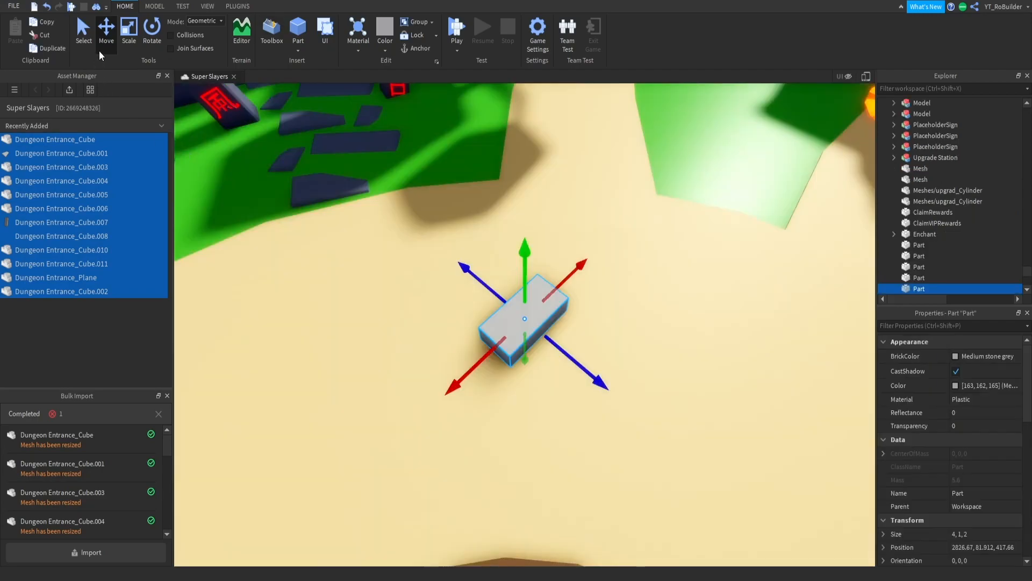
# Step: Scale the grey block on the sand path into a tall pillar of about 4.2 x 11 x 3.9 studs
pyautogui.click(129, 29)
pyautogui.moveTo(566, 277); pyautogui.dragTo(525, 221)
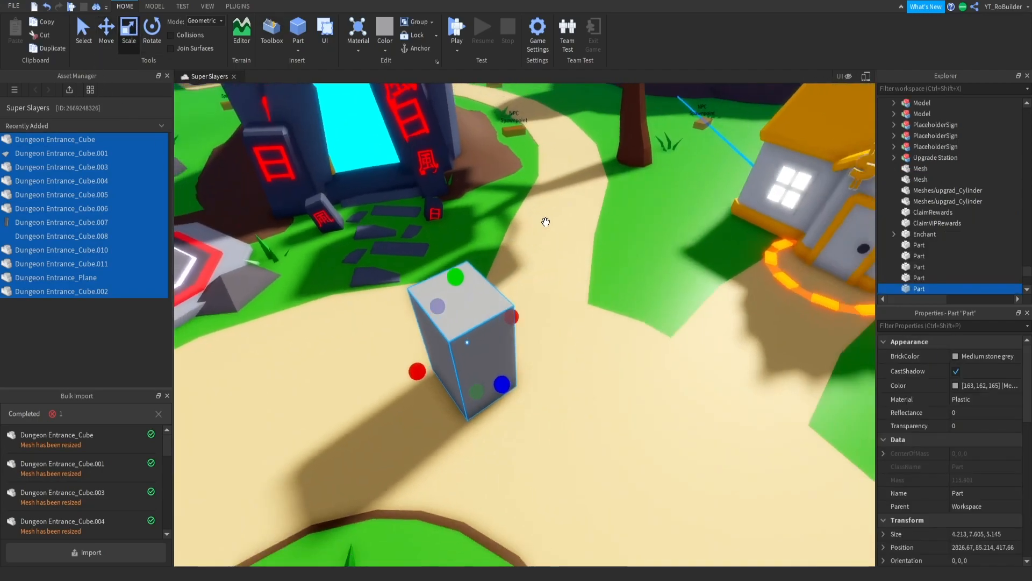
pyautogui.moveTo(491, 379); pyautogui.dragTo(481, 370)
pyautogui.moveTo(451, 292); pyautogui.dragTo(472, 349)
pyautogui.moveTo(467, 274); pyautogui.dragTo(472, 219)
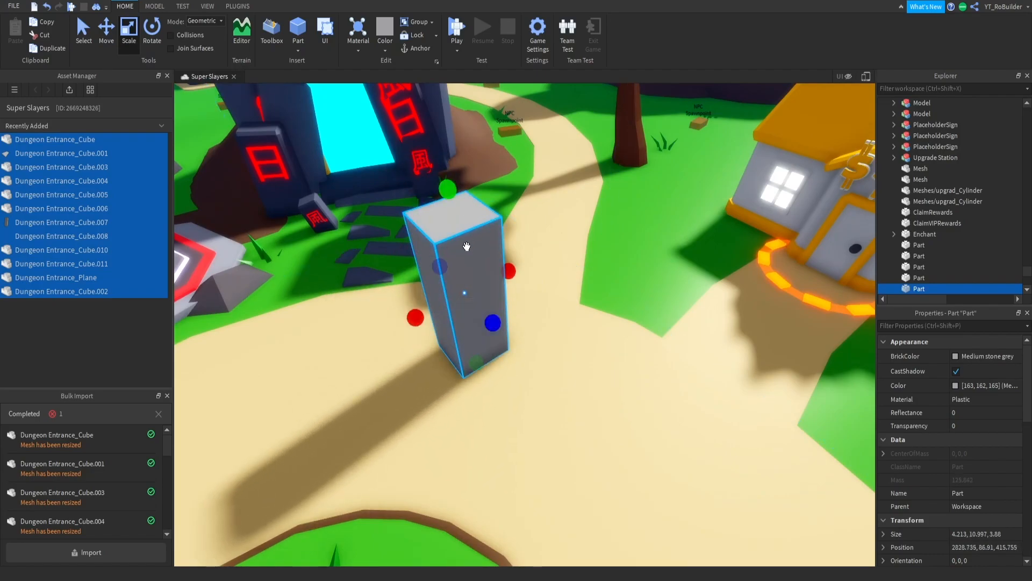
# Step: Duplicate the grey pillar and move the copy along the red axis to form the gateway's second pillar
pyautogui.click(106, 29)
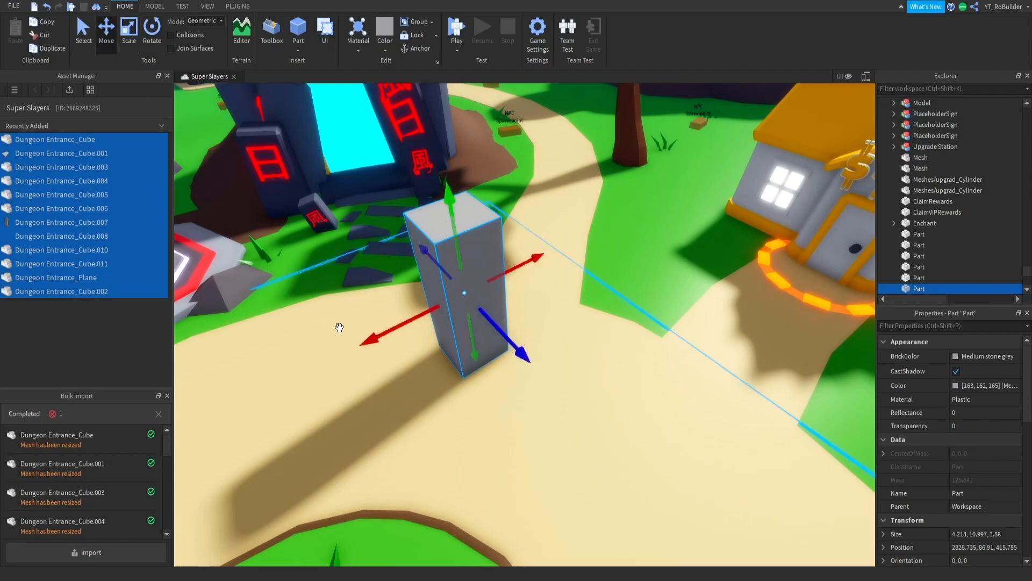
pyautogui.scroll(-2, 405, 329)
pyautogui.moveTo(405, 329); pyautogui.dragTo(251, 382)
# Step: Duplicate the pillar again, turn the copy horizontal and lay it across both pillars as a lintel
pyautogui.hotkey('ctrl', 'd')
pyautogui.hotkey('ctrl', 't')
pyautogui.hotkey('ctrl', 'r')
pyautogui.hotkey('ctrl', 'r')
pyautogui.moveTo(350, 384); pyautogui.dragTo(482, 223)
pyautogui.hotkey('ctrl', '3')
# Step: Move the two pillars along the red axis to position them under the lintel's ends
pyautogui.click(487, 269)
pyautogui.click(103, 36)
pyautogui.moveTo(435, 323); pyautogui.dragTo(408, 338)
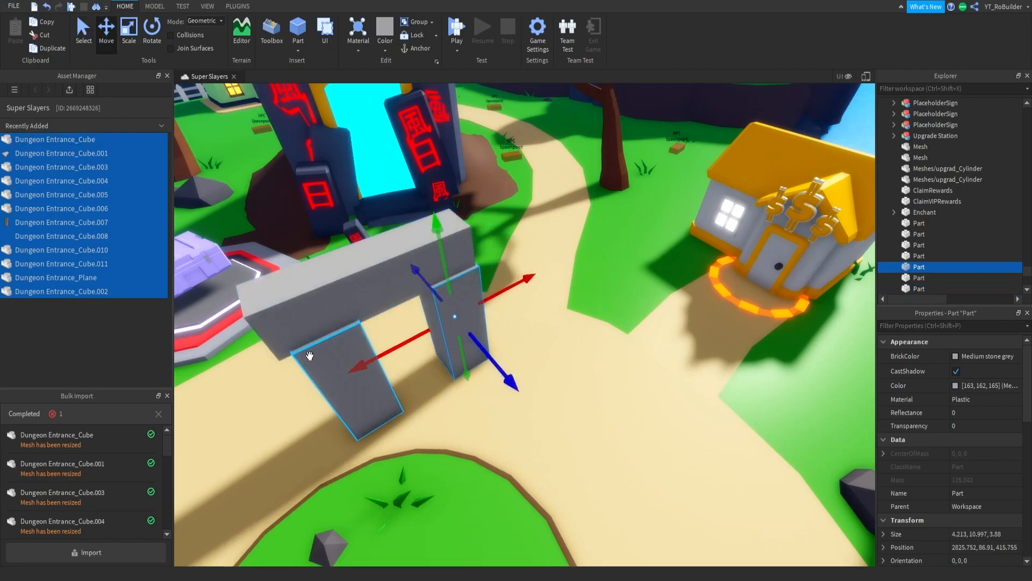
pyautogui.click(312, 359)
pyautogui.moveTo(311, 361); pyautogui.dragTo(280, 407)
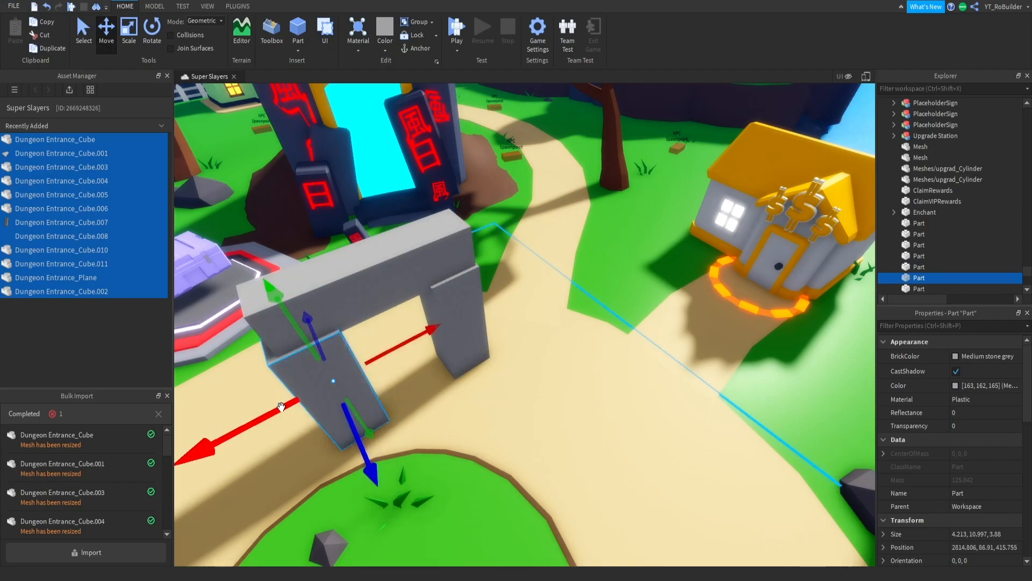
# Step: Rotate the gateway's pillars slightly and adjust the lintel resting on them
pyautogui.click(152, 36)
pyautogui.moveTo(405, 377); pyautogui.dragTo(469, 370)
pyautogui.click(454, 344)
pyautogui.click(385, 279)
pyautogui.moveTo(384, 263); pyautogui.dragTo(383, 257)
# Step: Insert a part between the pillars, size it to about 9.1 x 10.7 x 2 studs and colour it black
pyautogui.click(298, 30)
pyautogui.moveTo(525, 312); pyautogui.dragTo(365, 269)
pyautogui.hotkey('ctrl', '4')
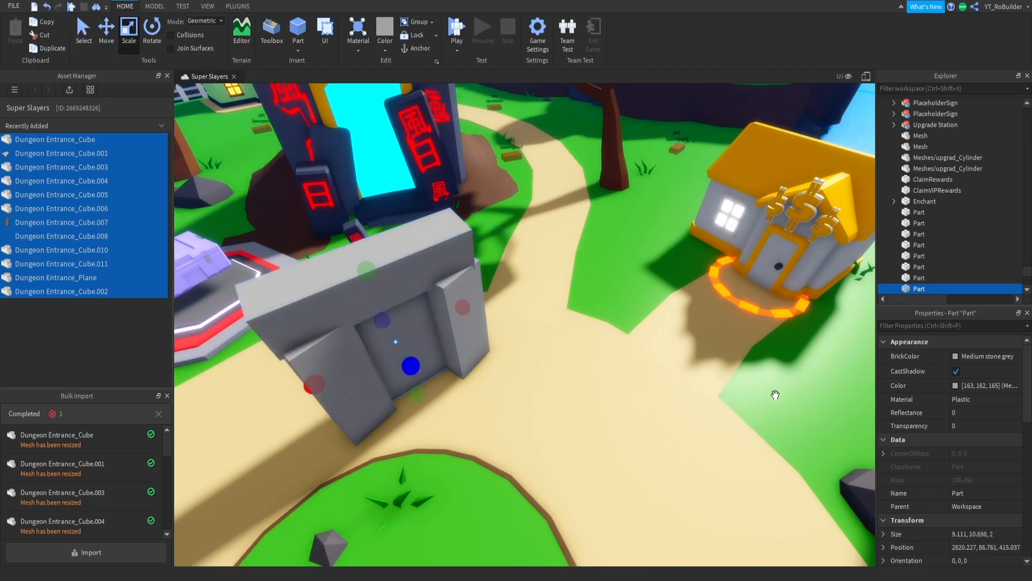
pyautogui.click(994, 352)
pyautogui.click(940, 560)
# Step: Select the pillars, lintel and black doorway panel and group them into one model
pyautogui.moveTo(620, 357); pyautogui.dragTo(620, 357, button='right')
pyautogui.keyDown('ctrl'); pyautogui.click(604, 419); pyautogui.keyUp('ctrl')
pyautogui.keyDown('ctrl'); pyautogui.click(543, 371); pyautogui.keyUp('ctrl')
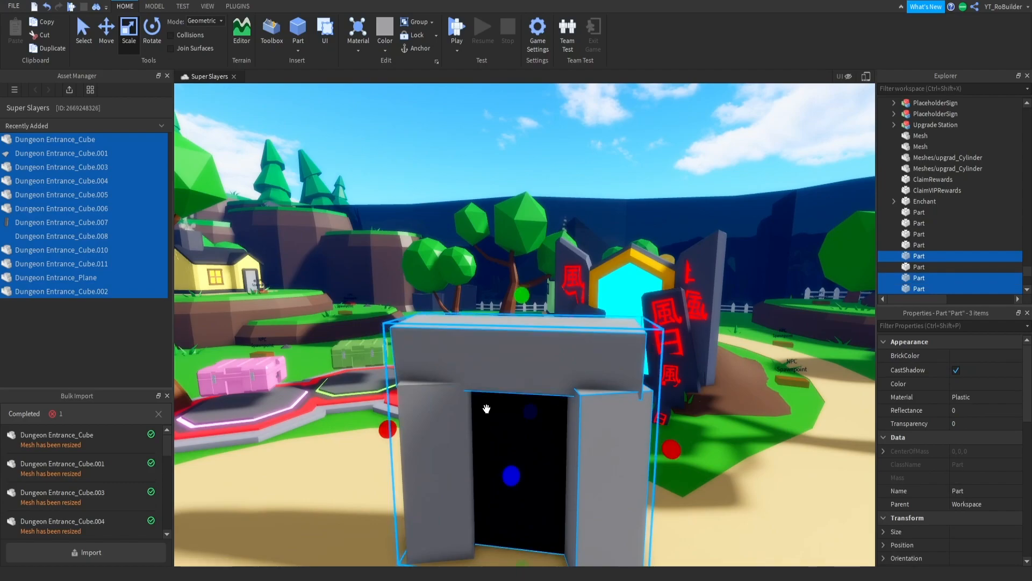
pyautogui.keyDown('ctrl'); pyautogui.click(454, 413); pyautogui.keyUp('ctrl')
pyautogui.hotkey('ctrl', 'g')
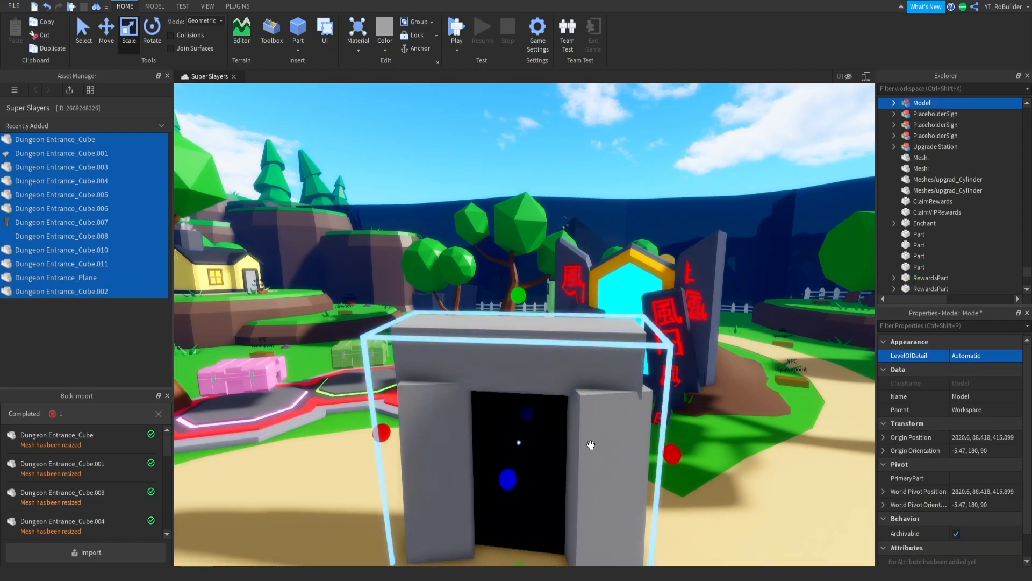
# Step: Compare the detailed shrine entrance with the simple grey block gateway
pyautogui.scroll(5, 622, 347)
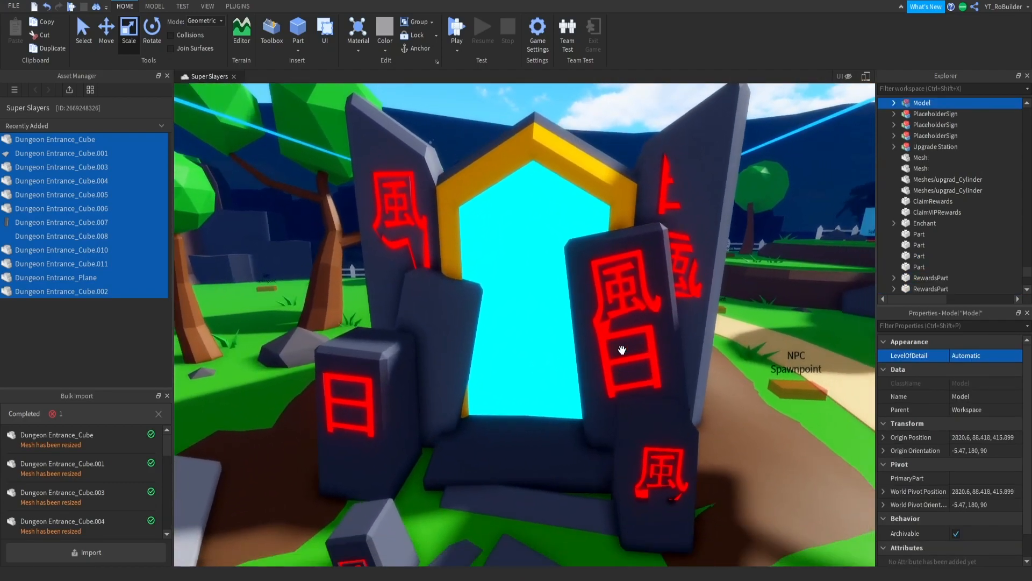
pyautogui.scroll(-3, 622, 347)
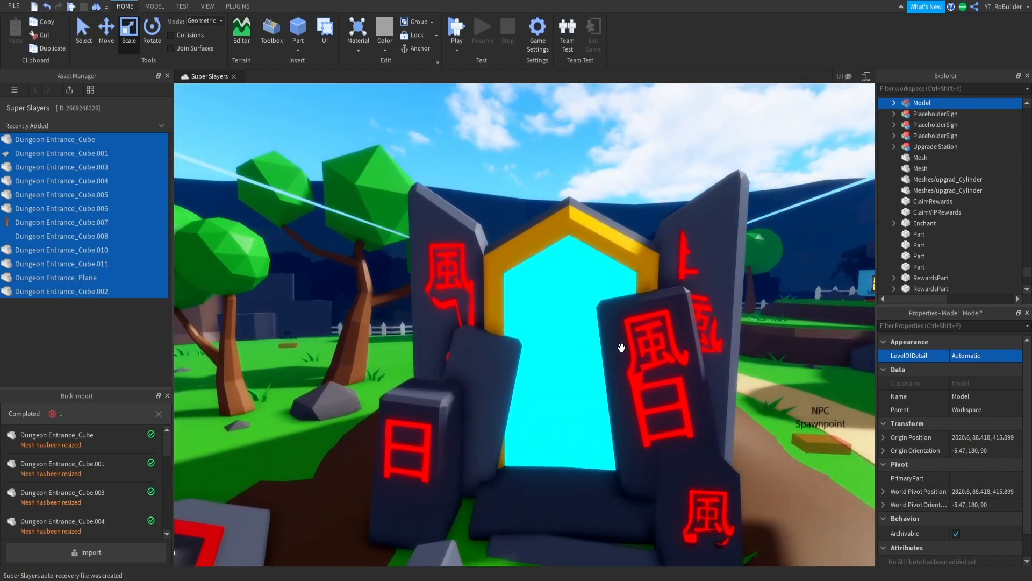
pyautogui.scroll(-5, 623, 347)
pyautogui.scroll(6, 622, 347)
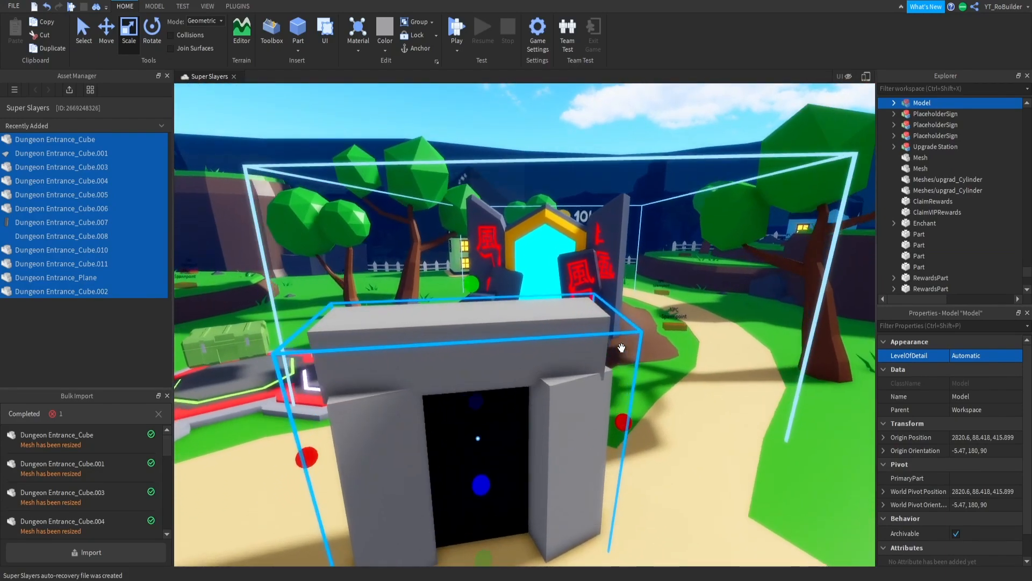